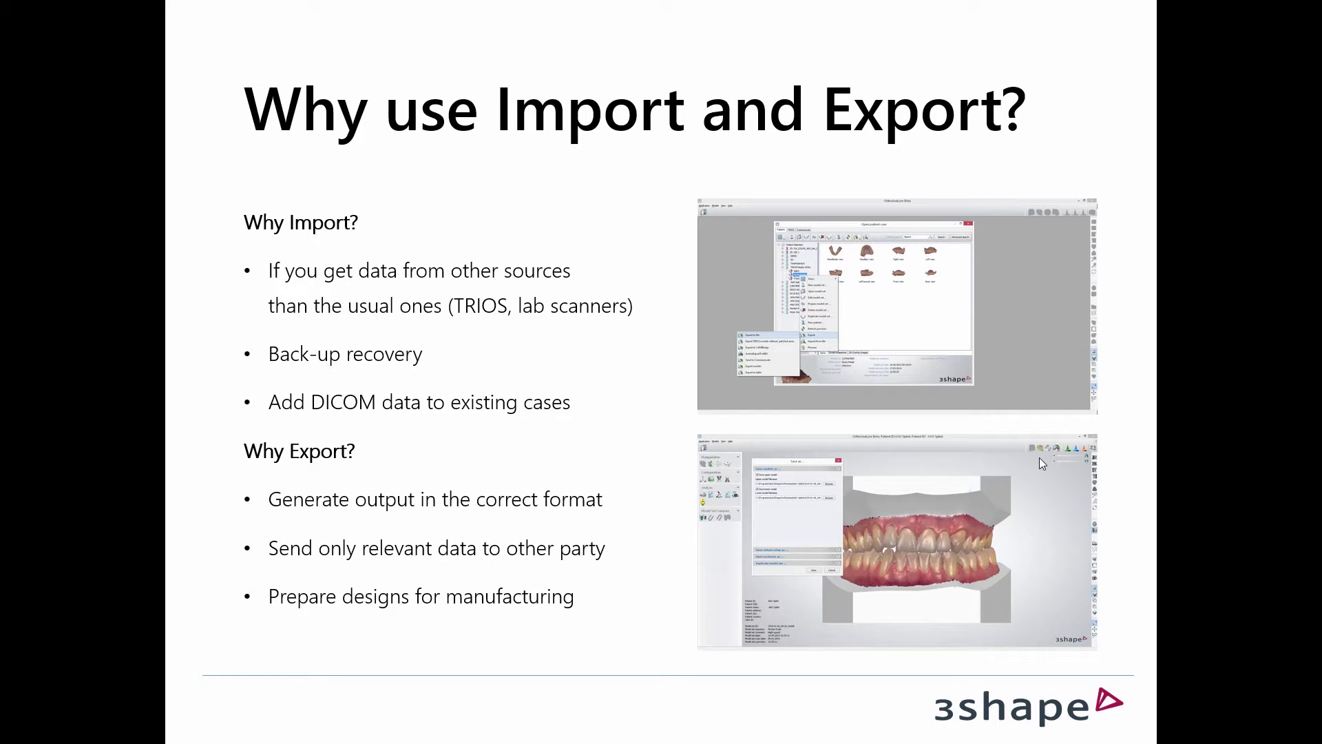
Step: Advance past the 'Why use Import and Export?' slide to the next slide
key(Right)
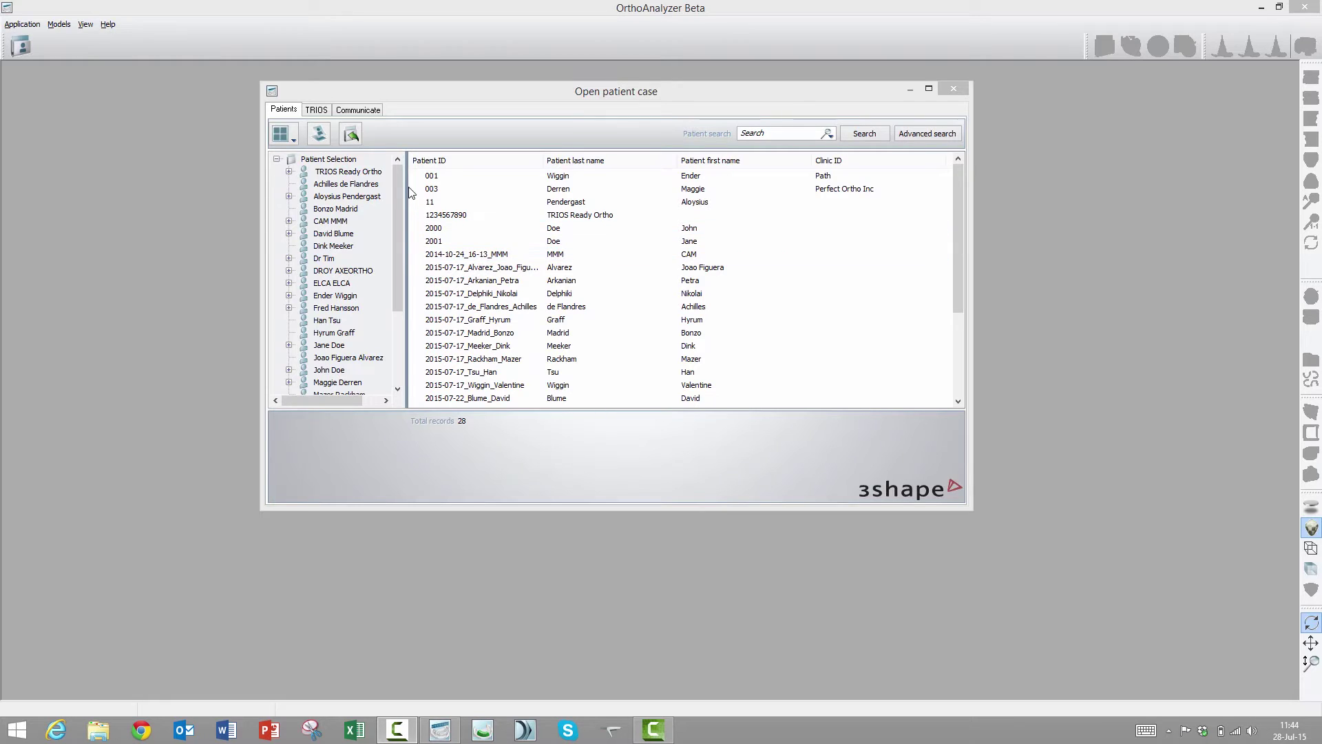
Step: Import TRIOS case.3sz from the Desktop, keeping the .3sz file type filter
click(352, 137)
click(351, 137)
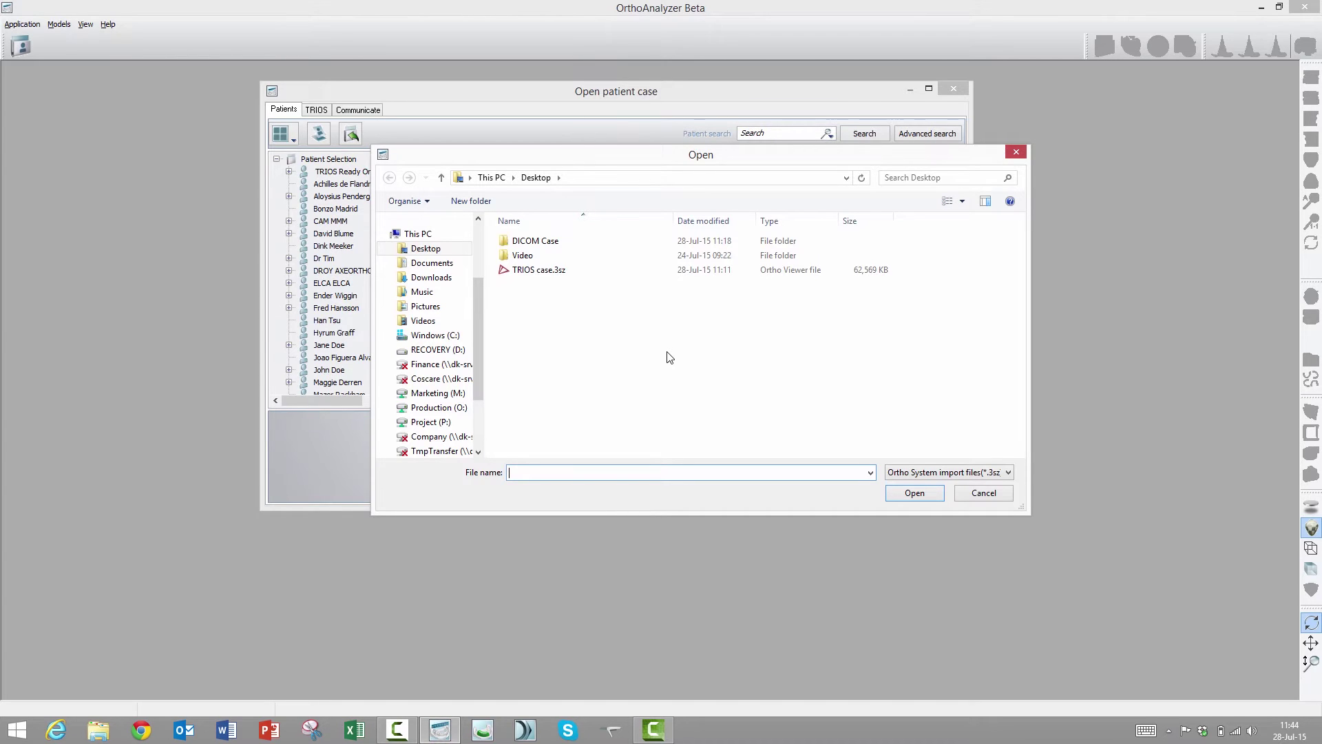
click(1008, 473)
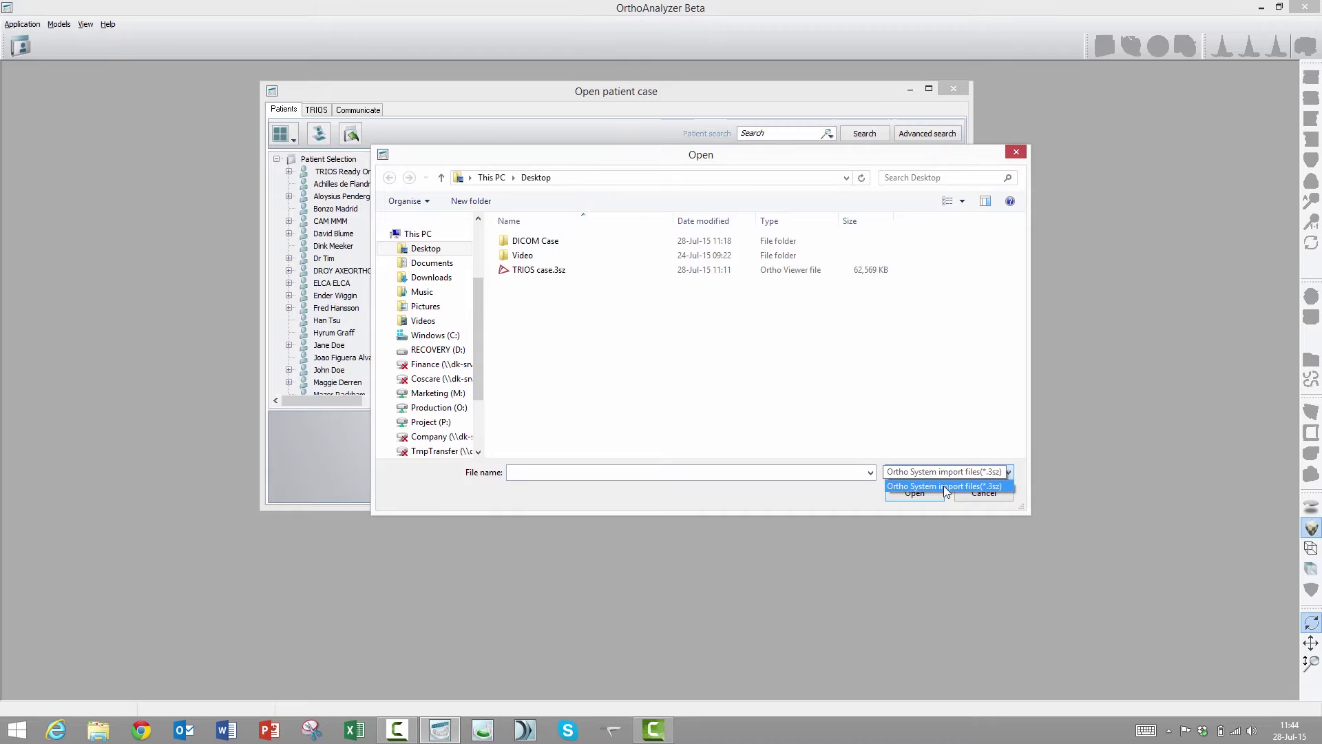
click(932, 487)
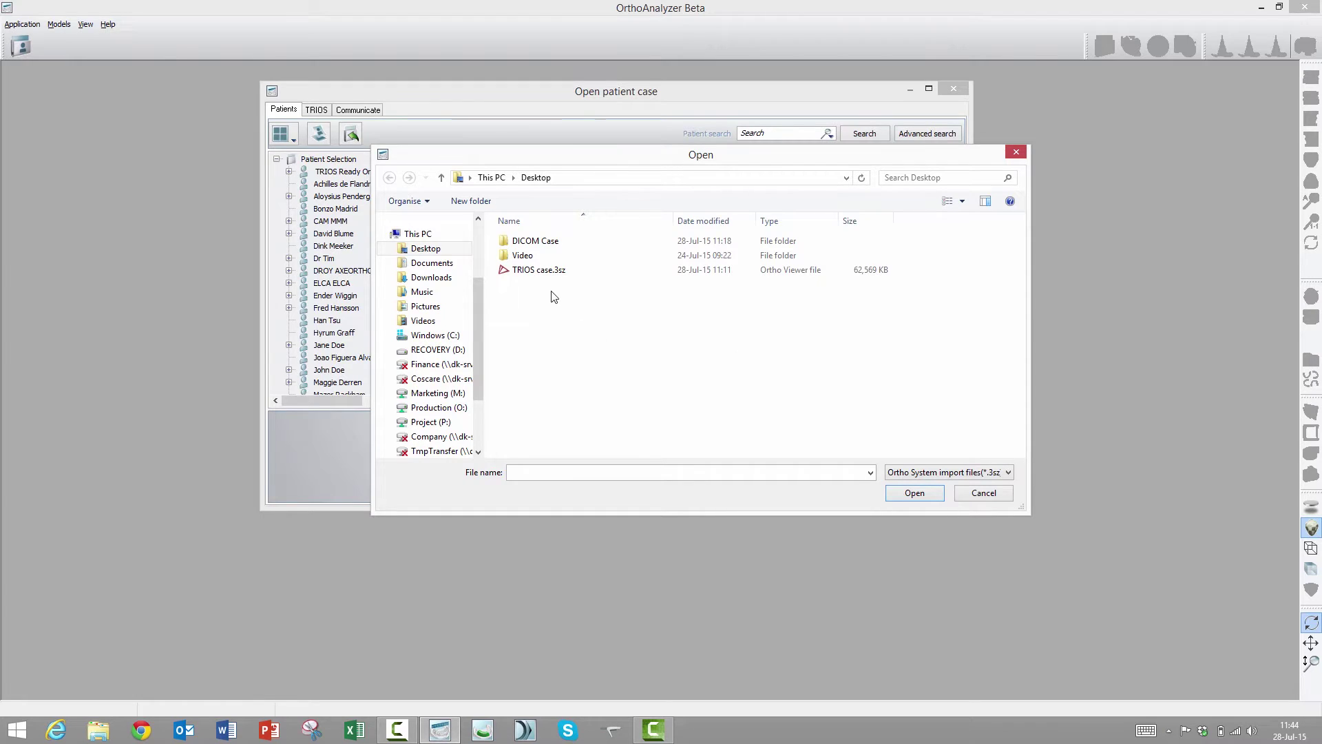
click(536, 270)
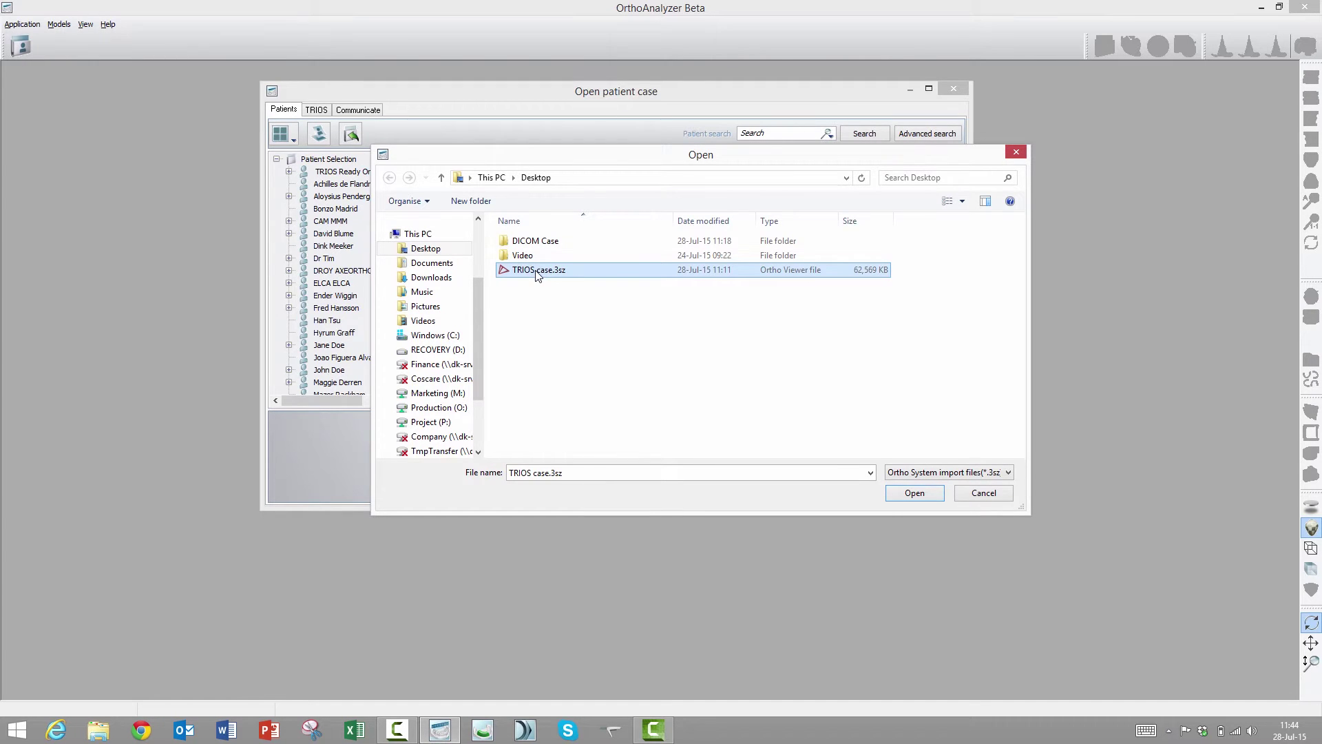
click(914, 493)
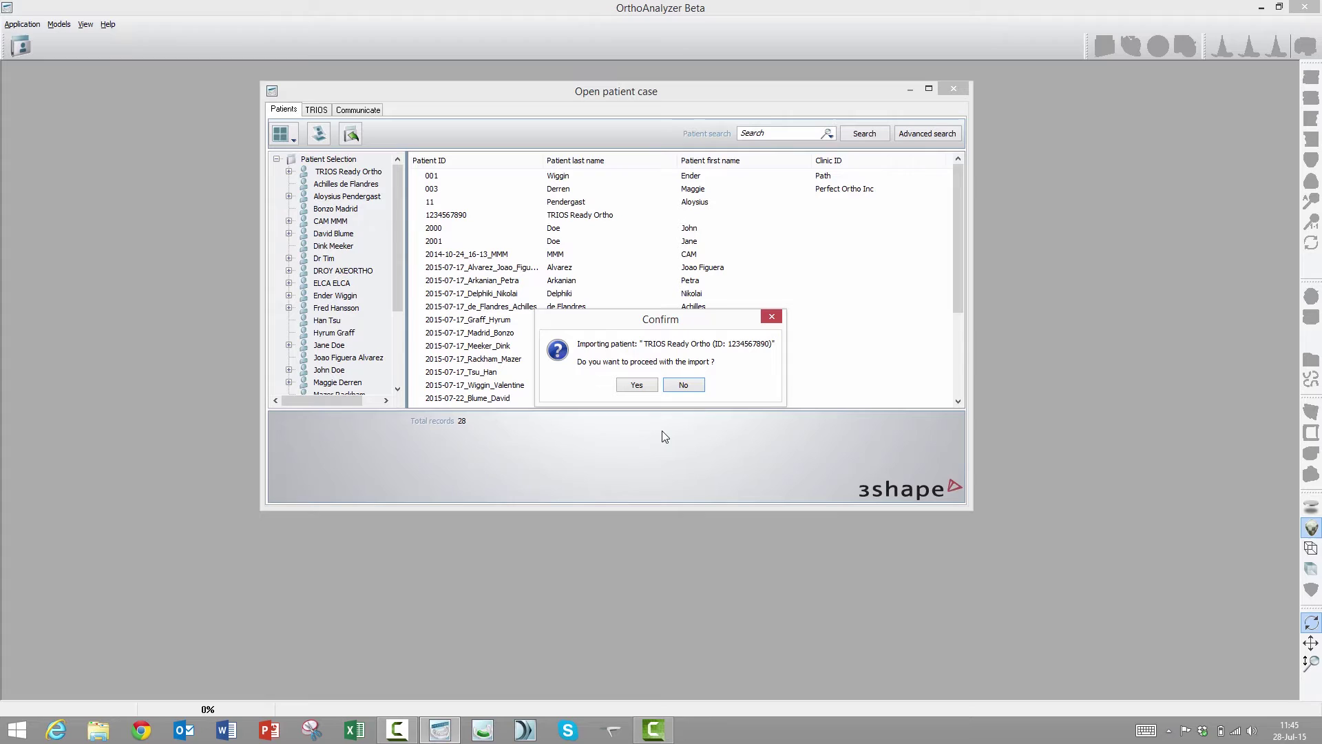
Step: Confirm the import as a new patient and enter the names Import and Demo
click(637, 386)
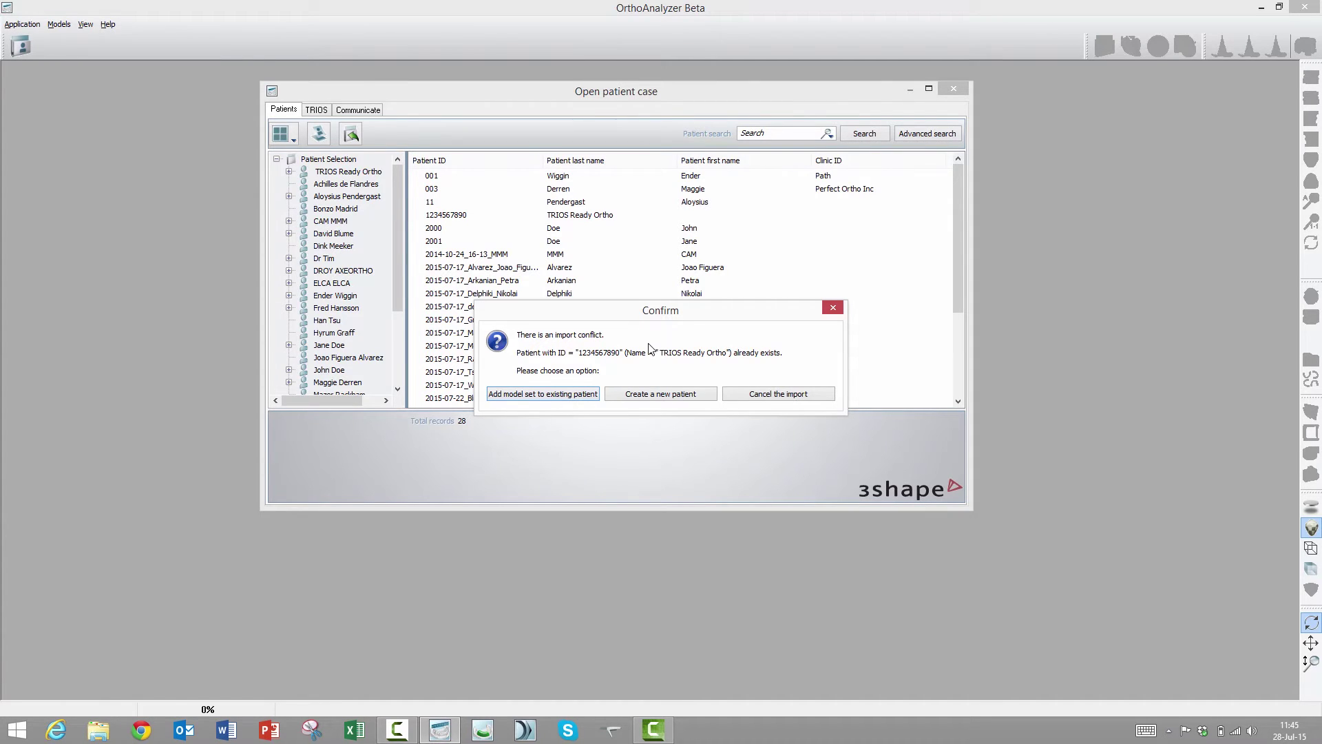
click(655, 397)
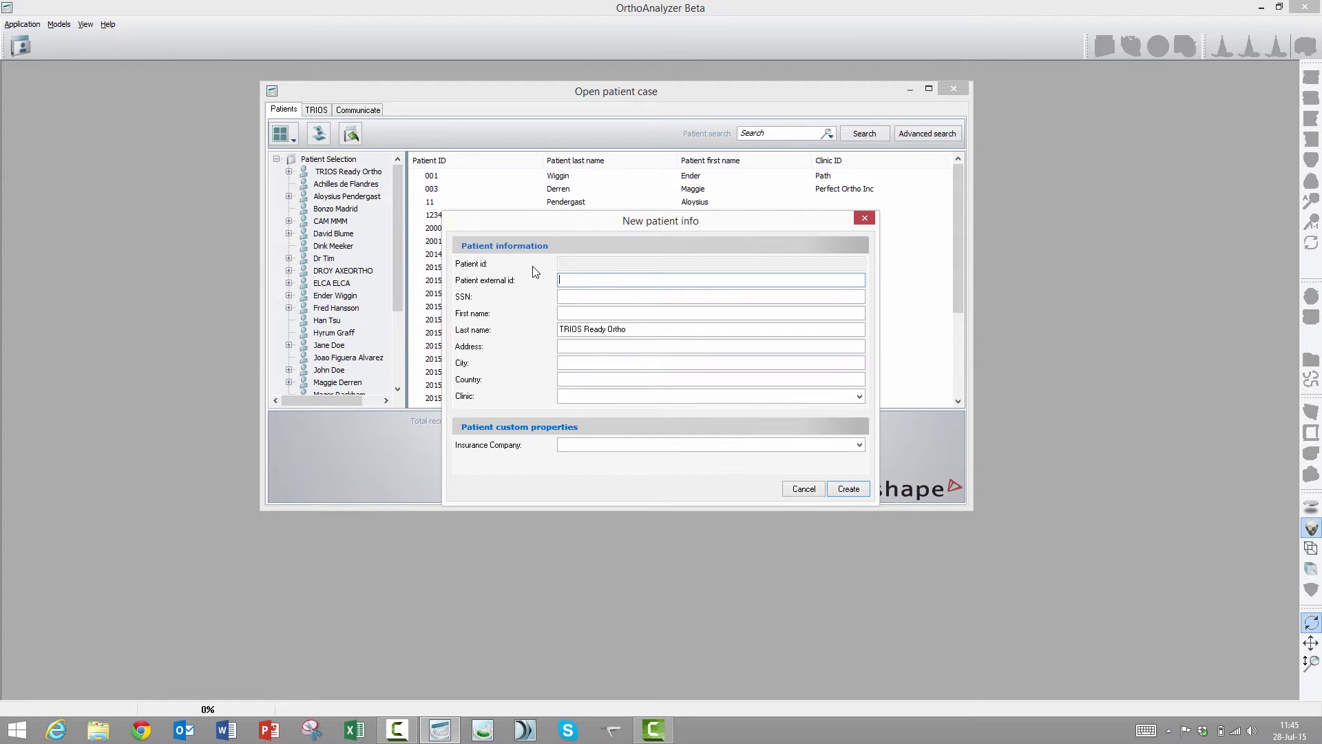
click(563, 313)
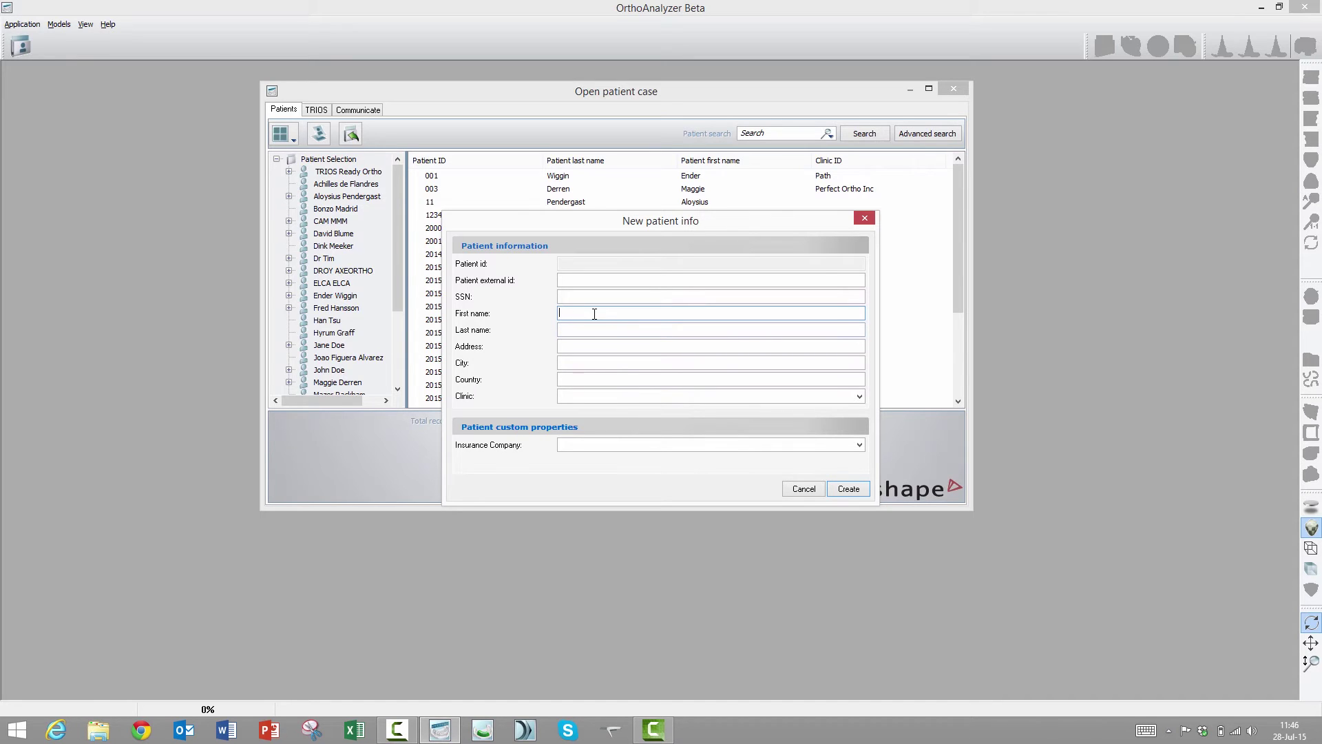
text(Import)
text(Demo)
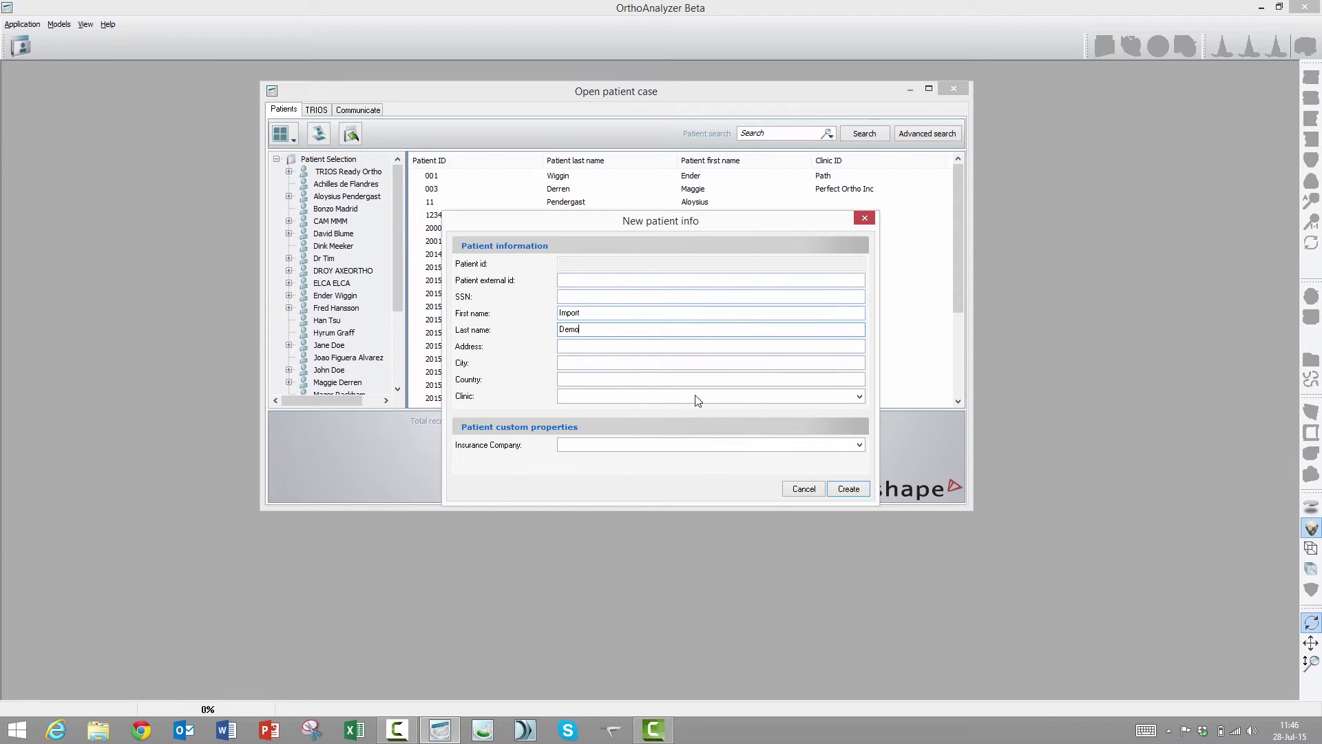
Step: Create Import Demo with the Splint, Study Model and Treatment Proposal sets, then show all patients
click(848, 488)
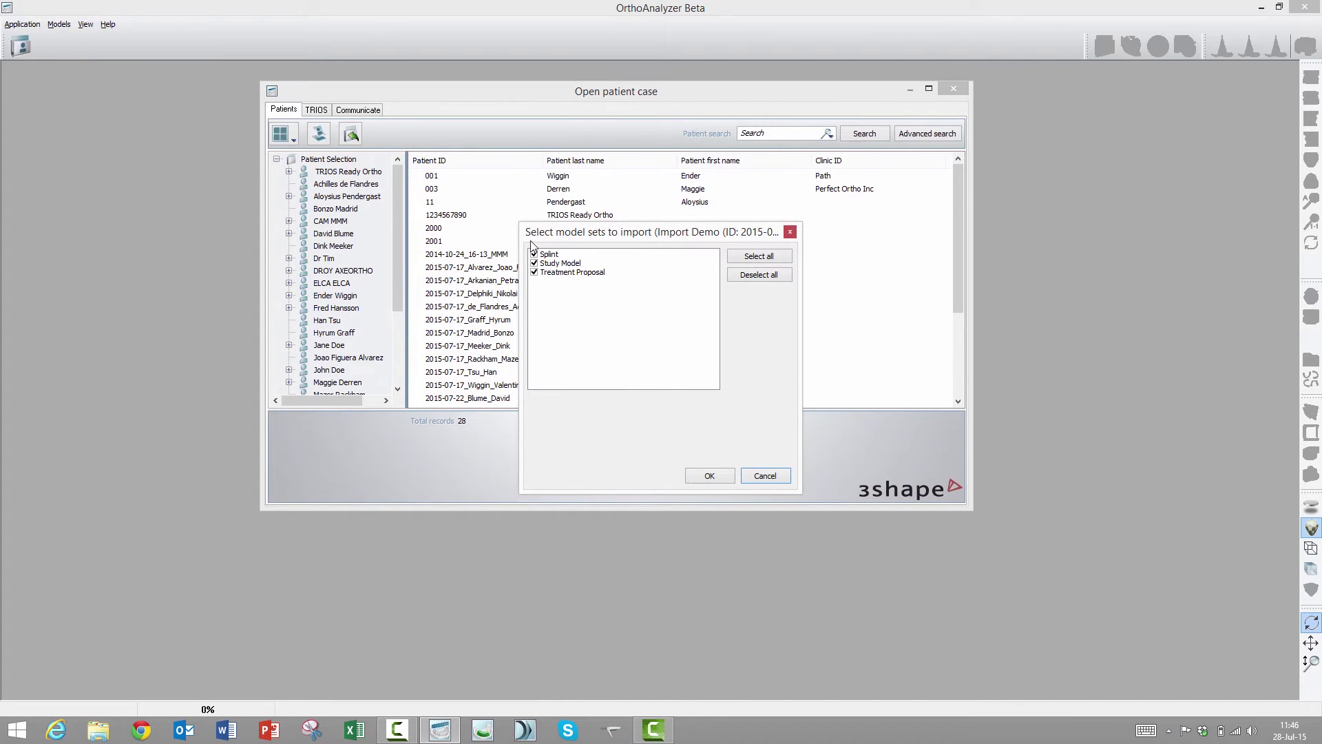
click(710, 477)
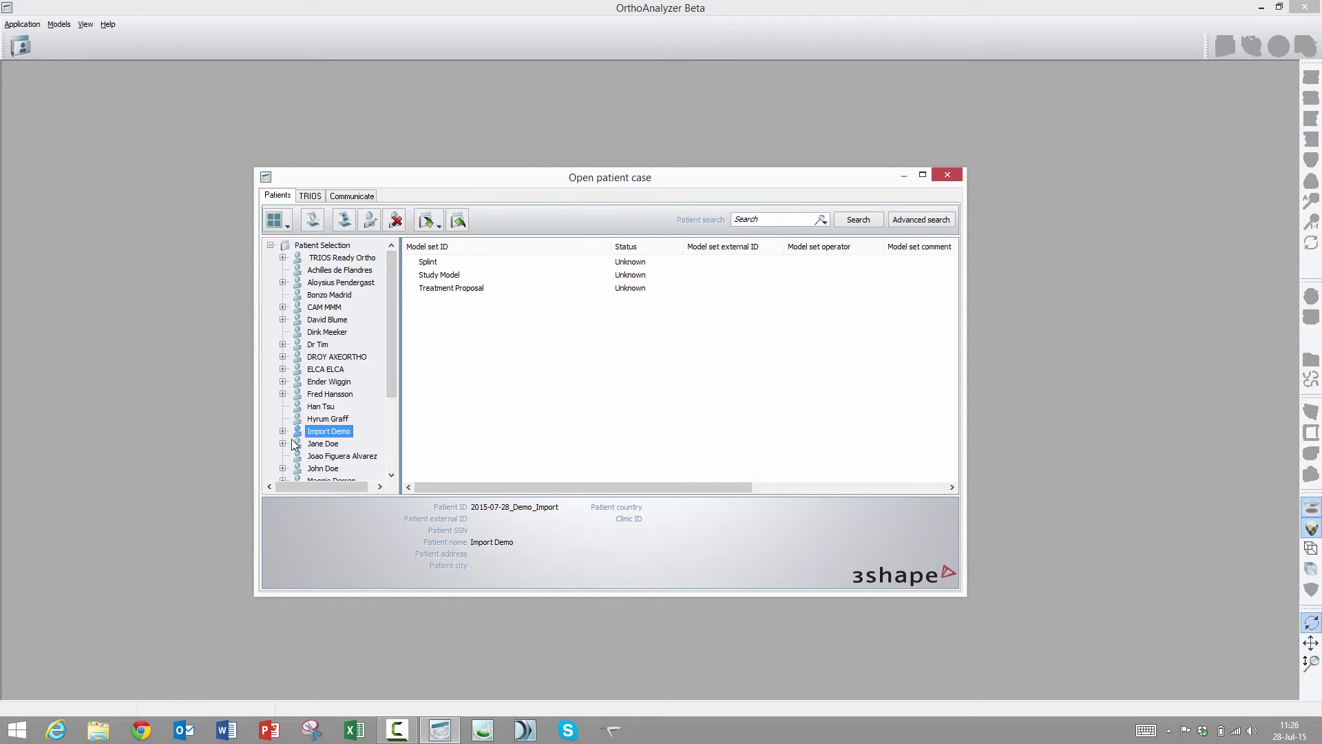
click(282, 431)
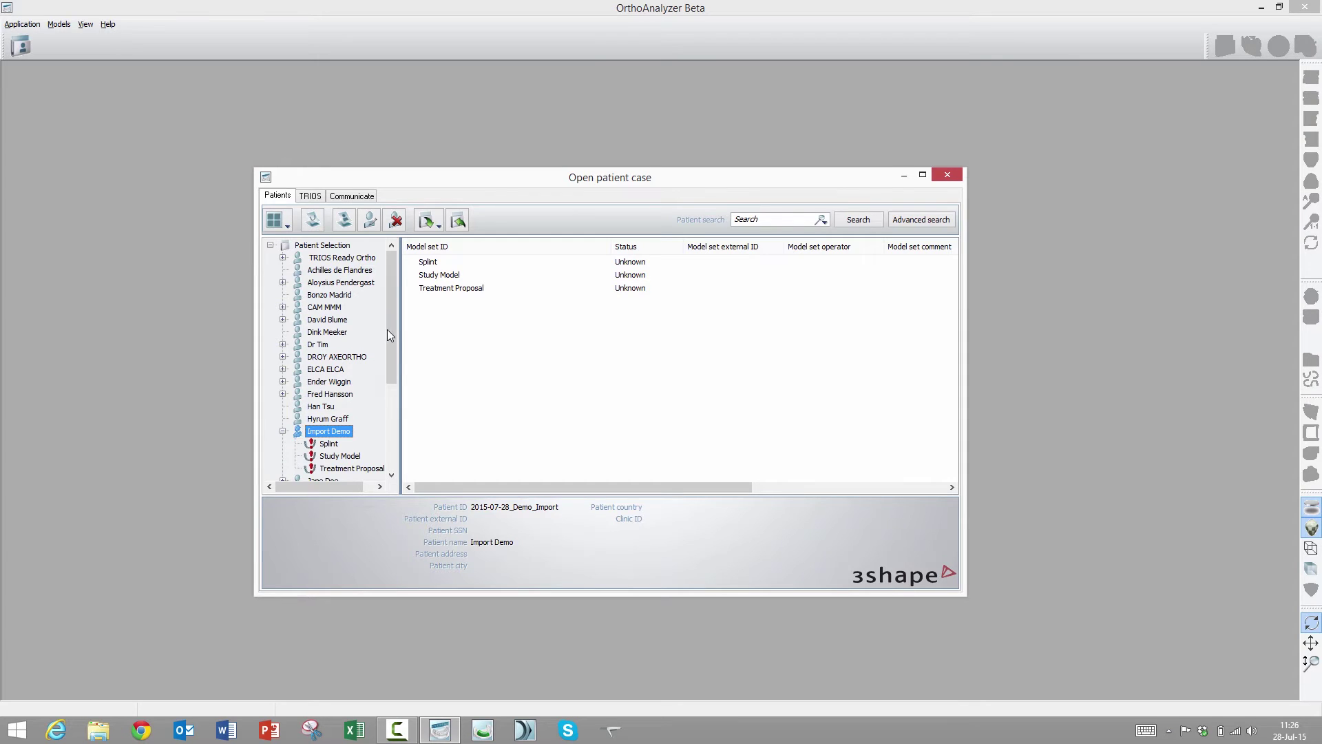
scroll(386, 361, down, 3)
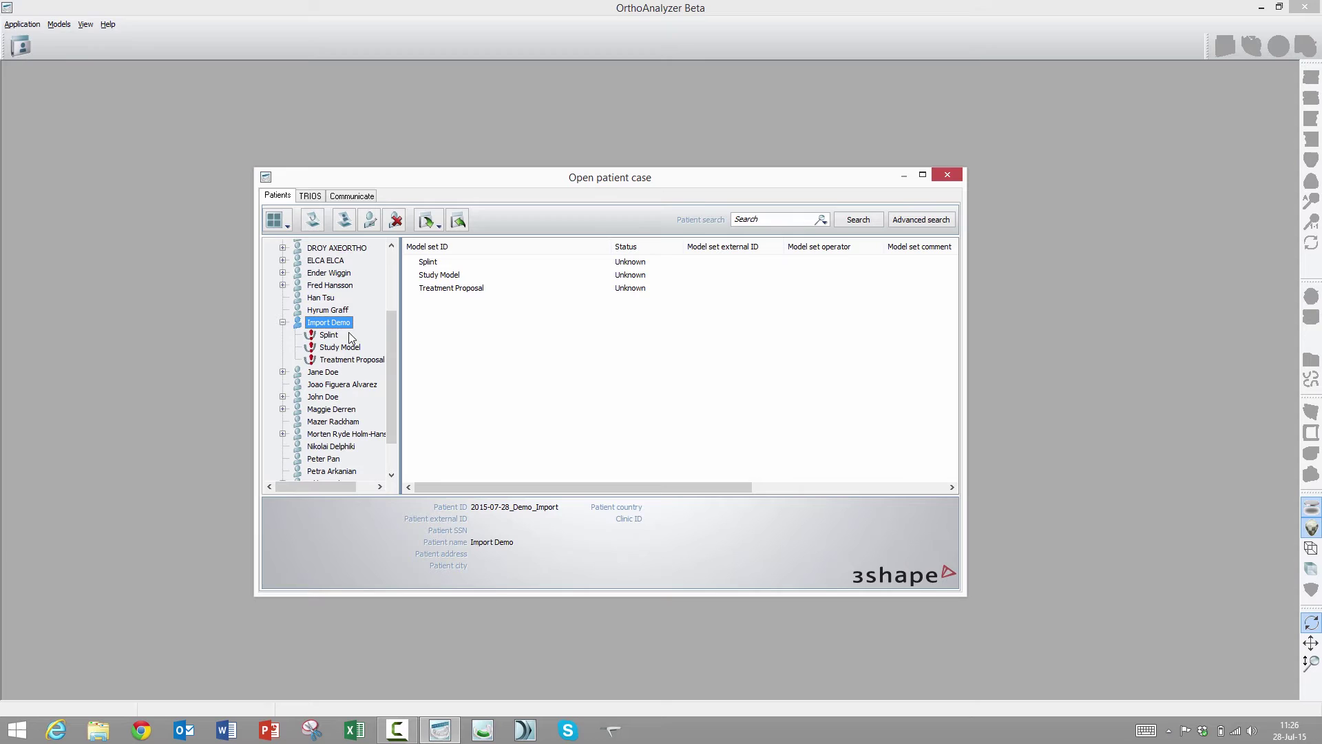
drag(390, 344, 395, 284)
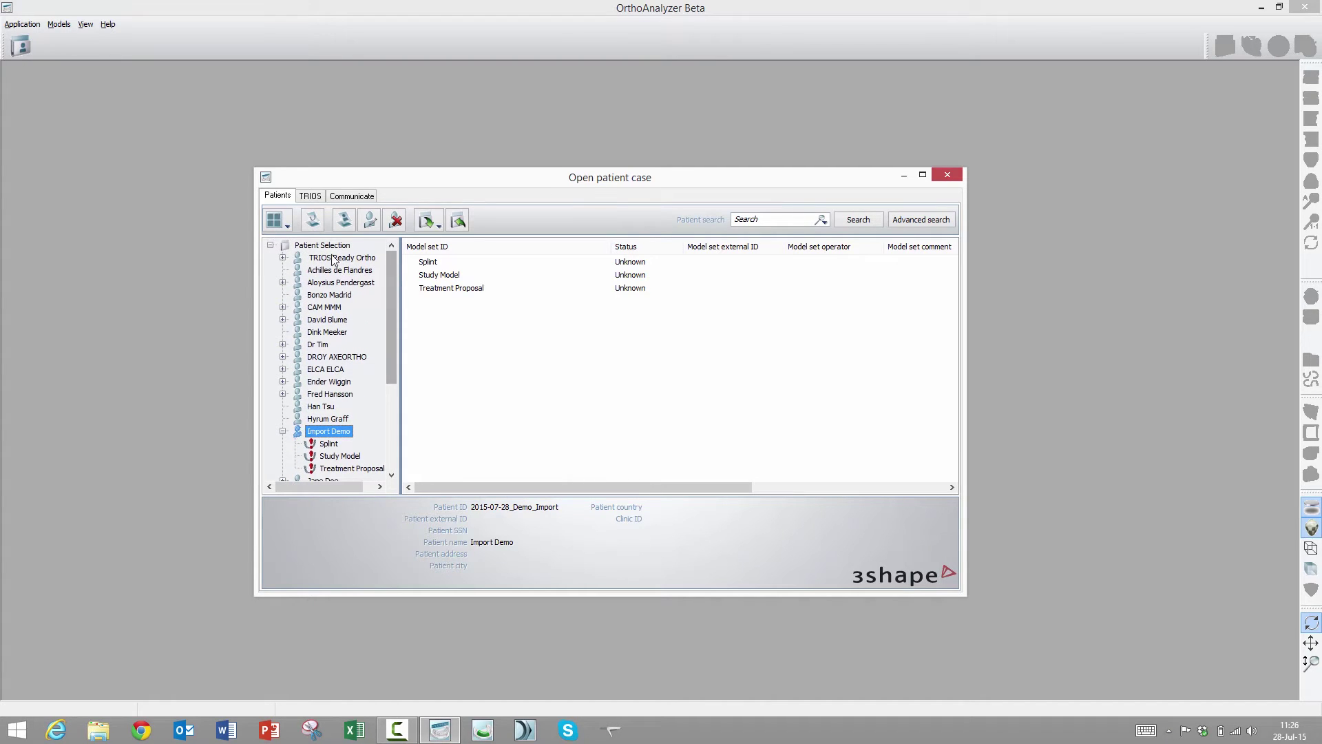
click(314, 247)
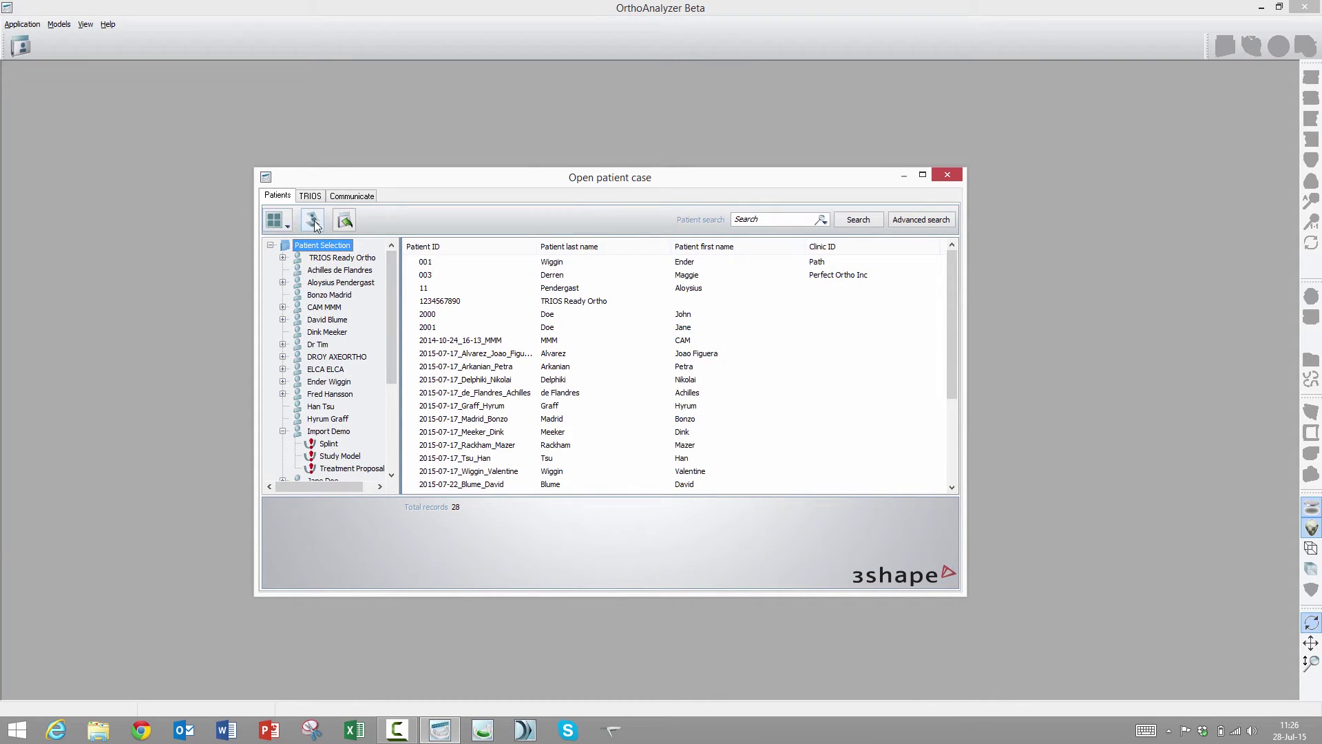
Step: Create a new patient with first name Scratch and last name Import
click(313, 220)
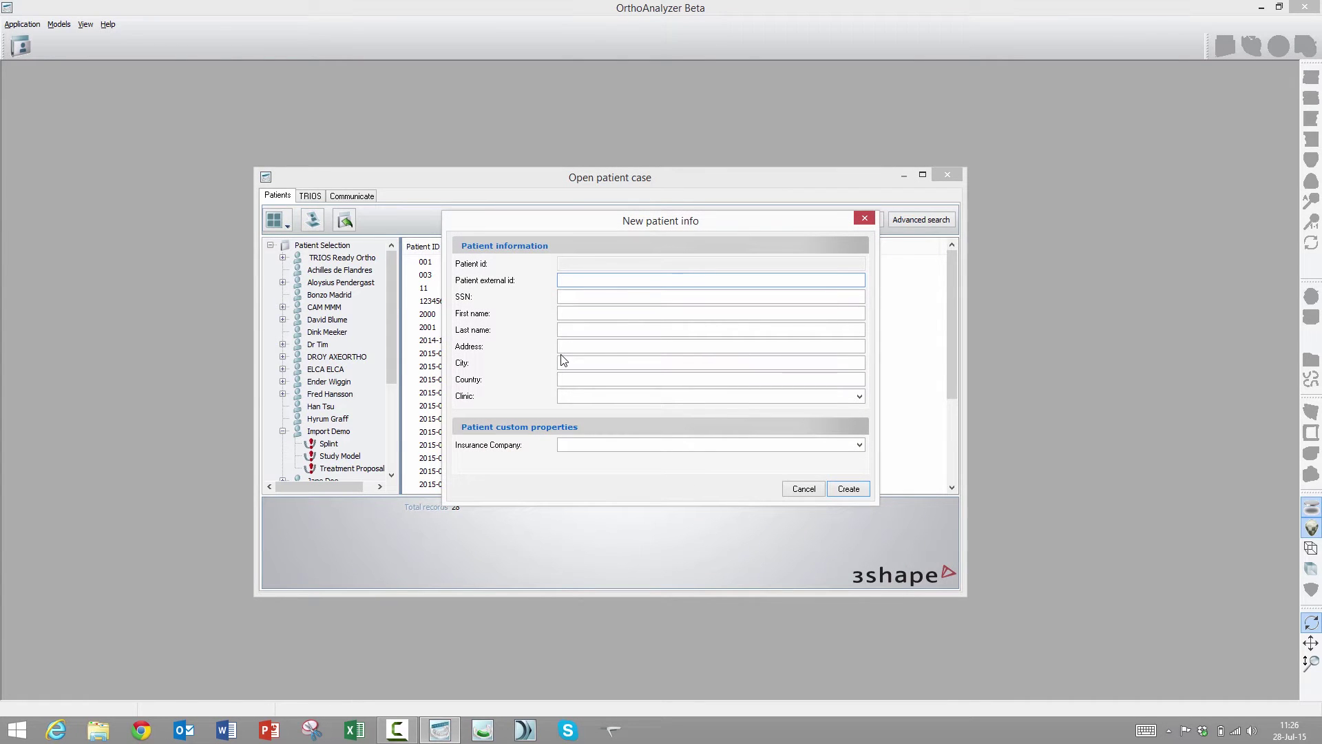
key(Tab)
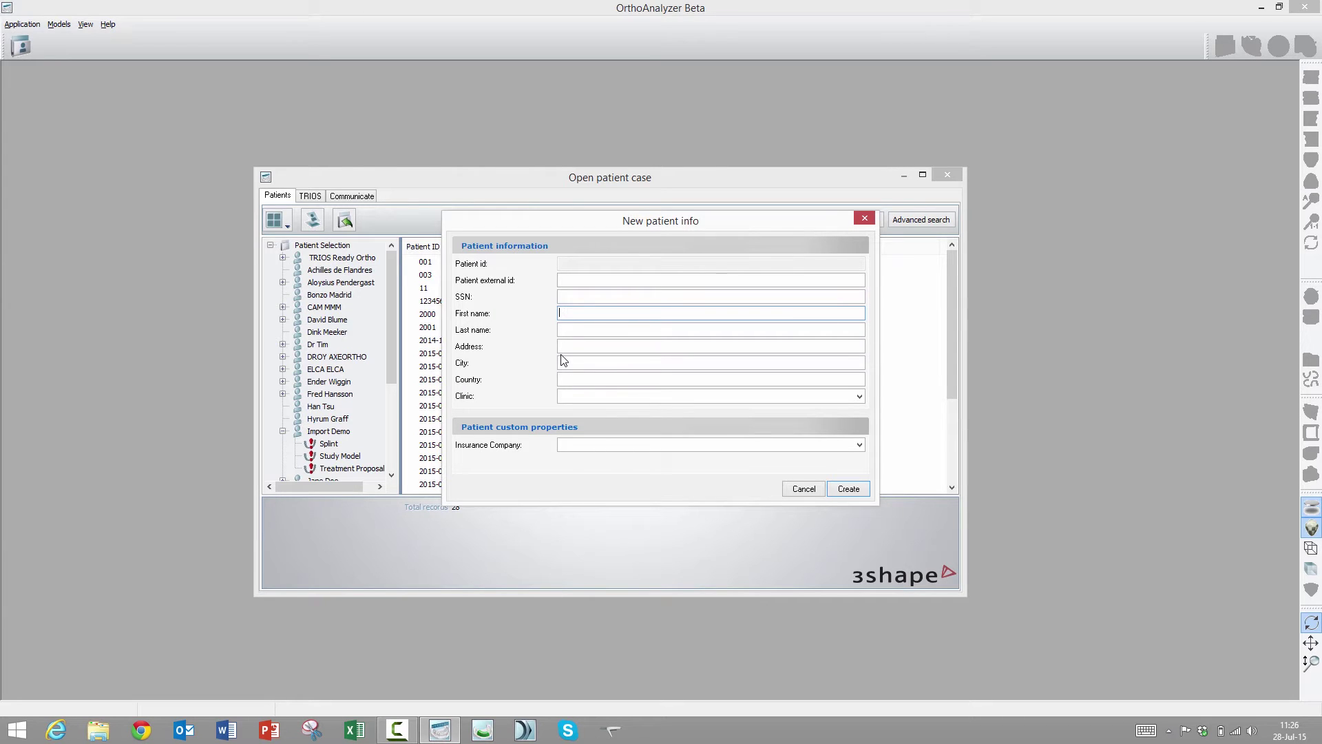
text(Scratch)
key(Tab)
text(Inpor)
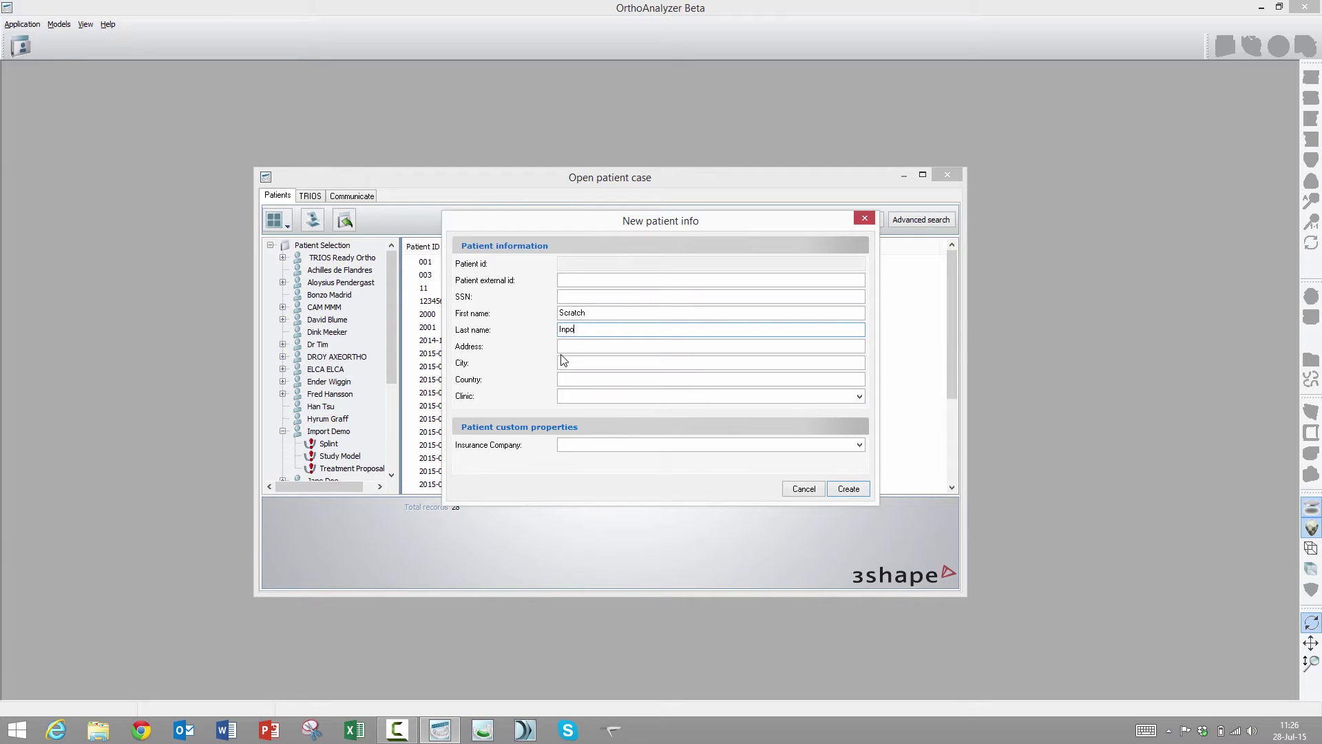
key(BackSpace)
key(BackSpace)
click(848, 489)
scroll(392, 352, down, 1)
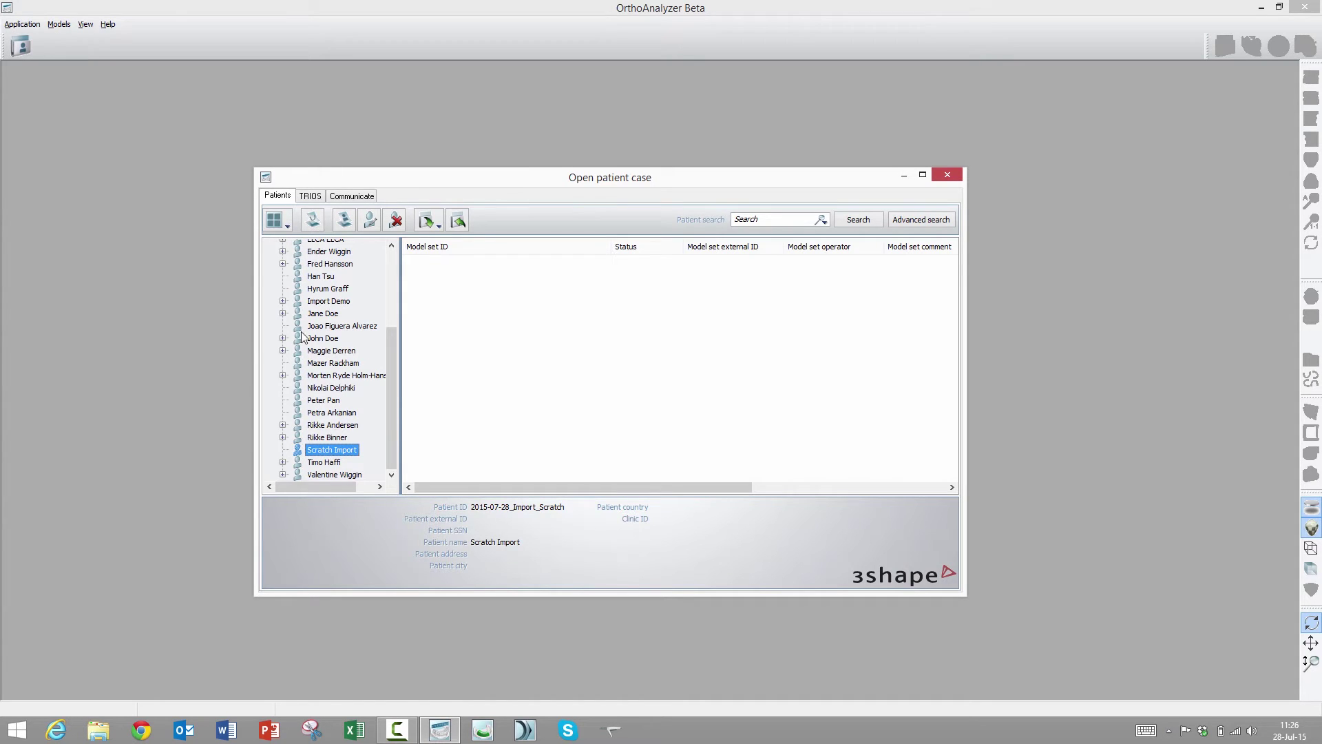
Step: Create model set ModelIDDemo with both upper and lower jaws for Scratch Import
click(313, 220)
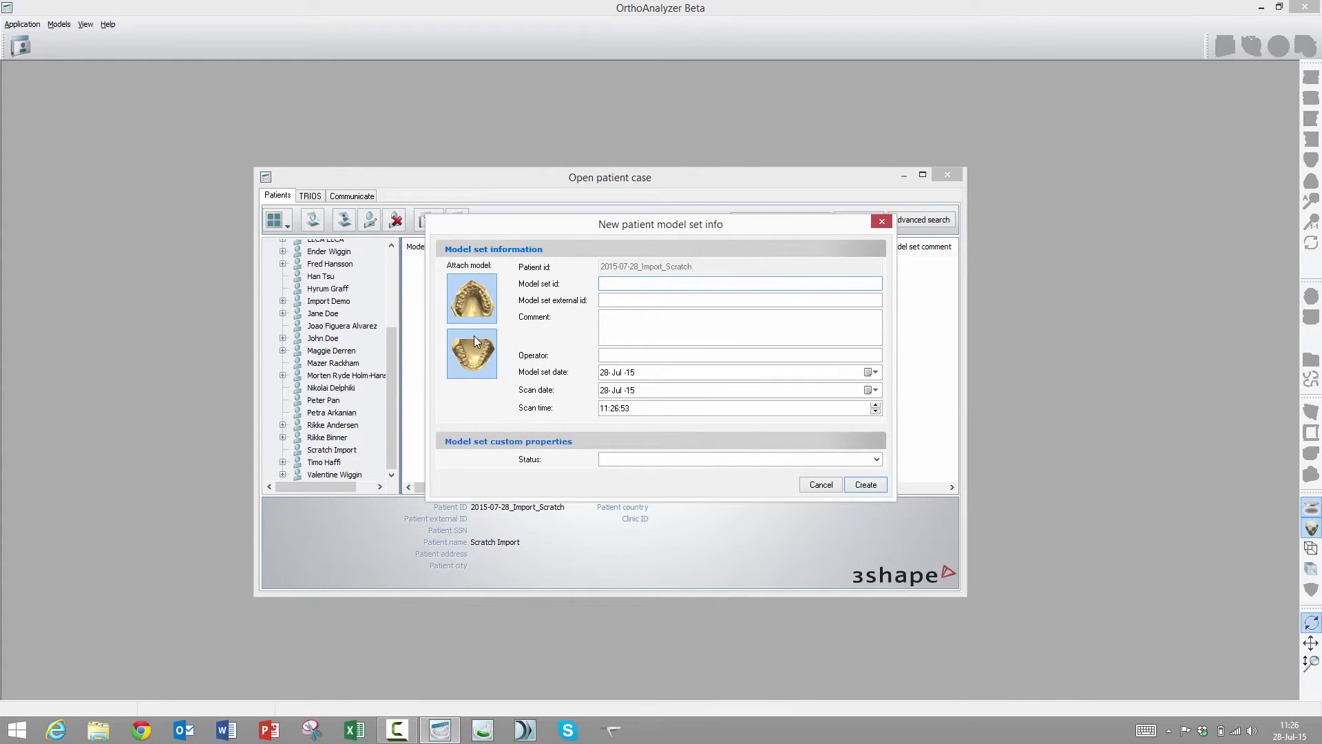
click(473, 369)
click(477, 364)
text(emo)
click(860, 486)
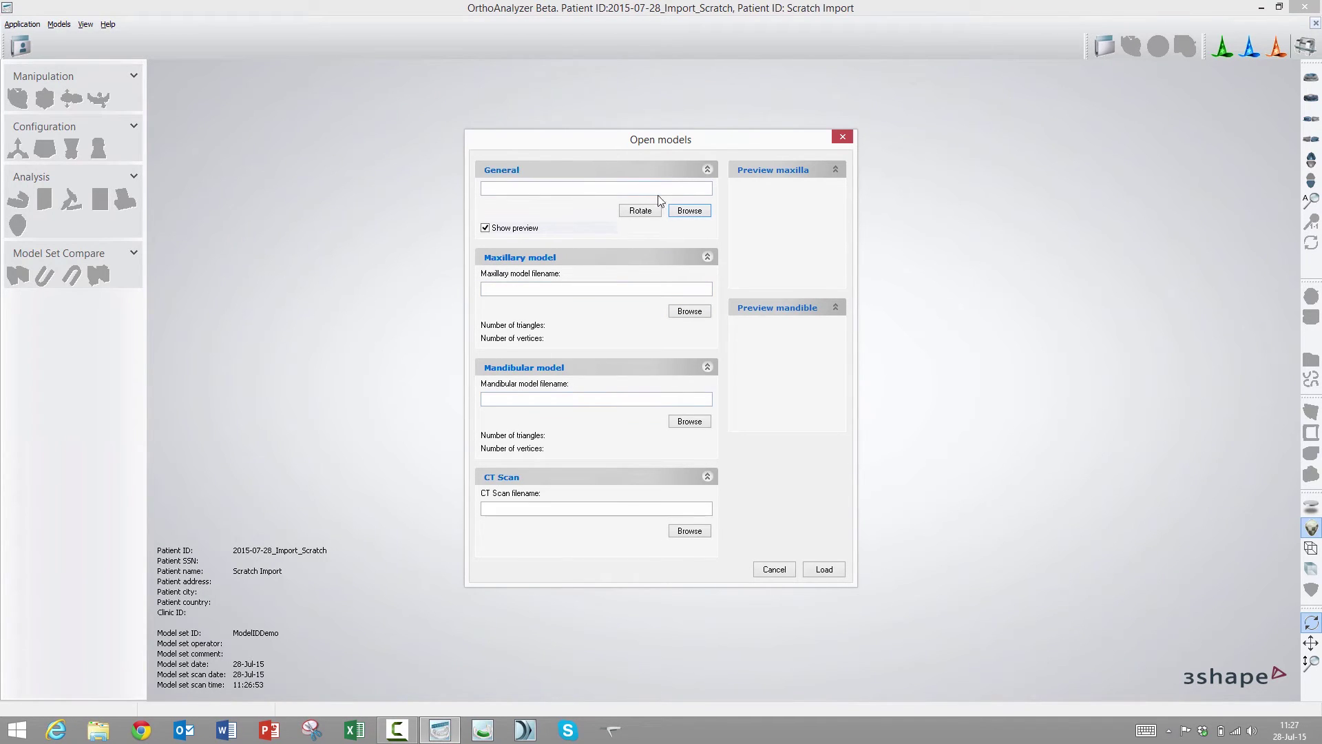
Step: Load Maxillary_orig.dcm with its matching mandibular model, then browse for a CT scan
click(689, 211)
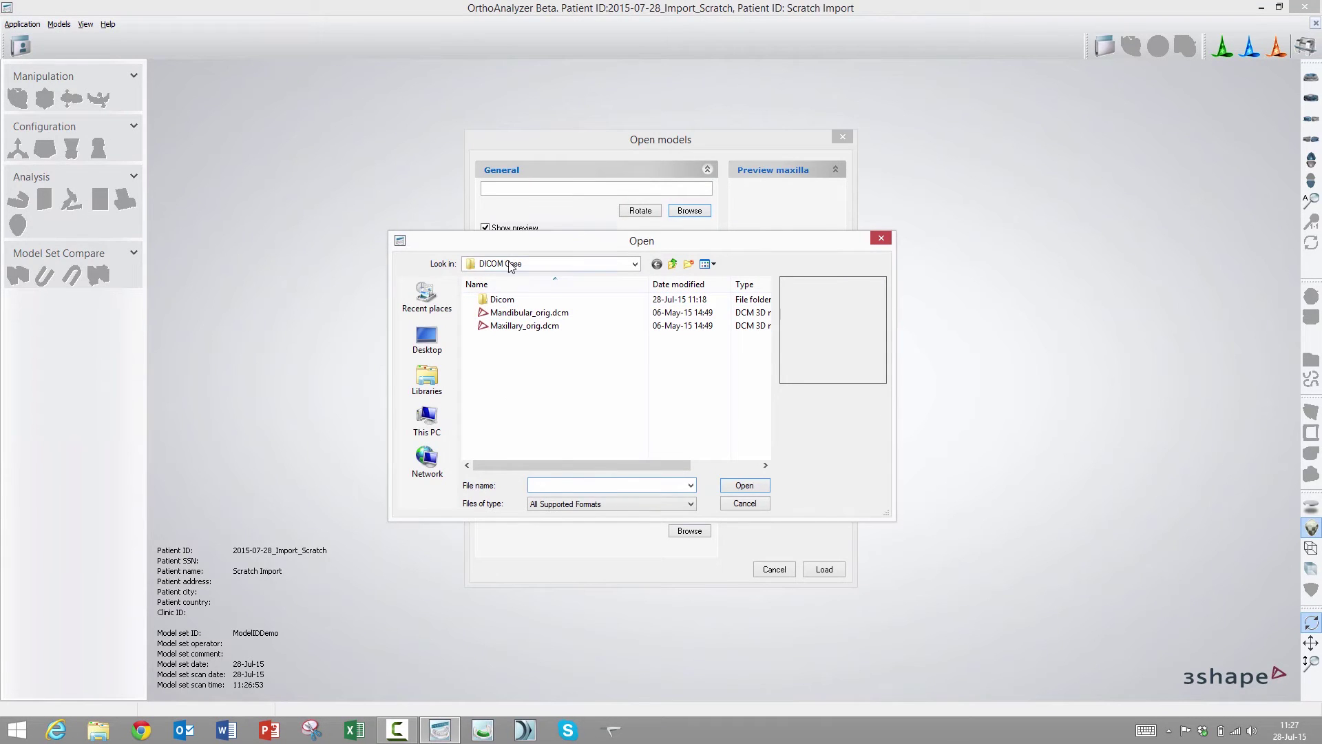
click(517, 327)
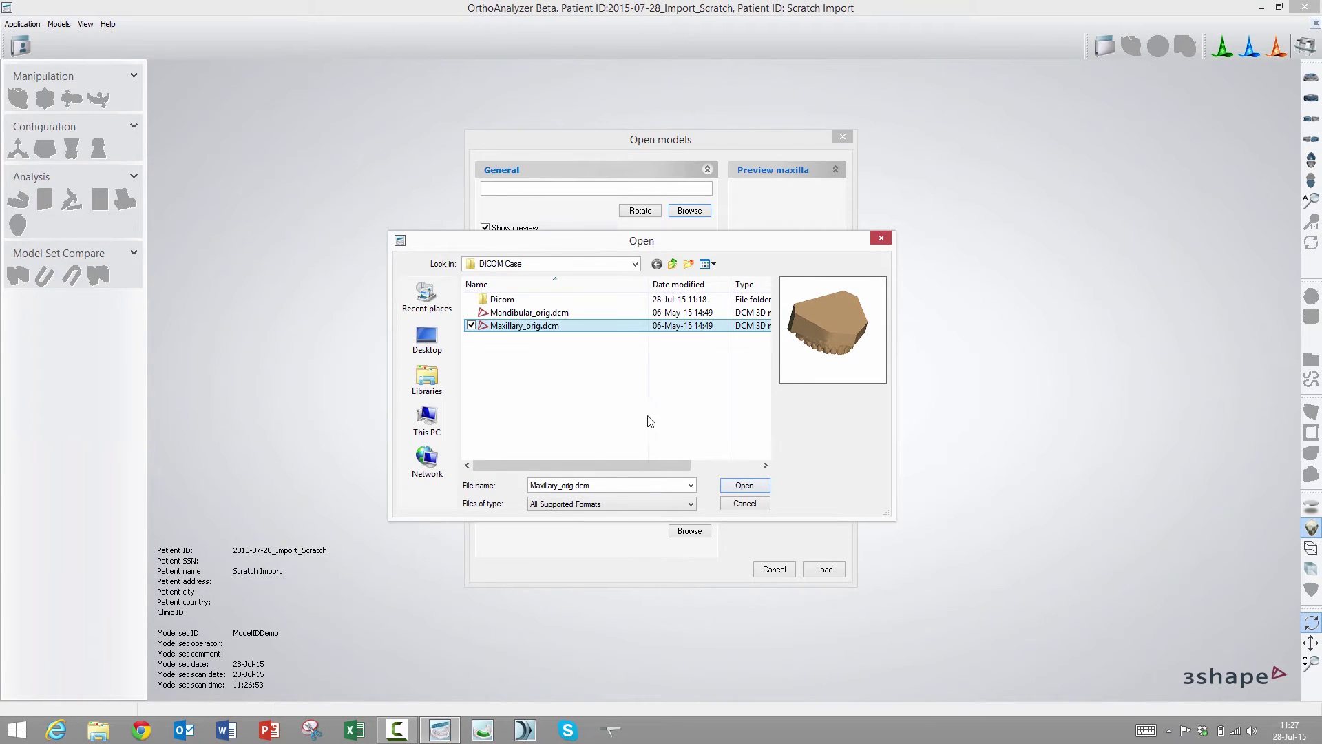
click(743, 486)
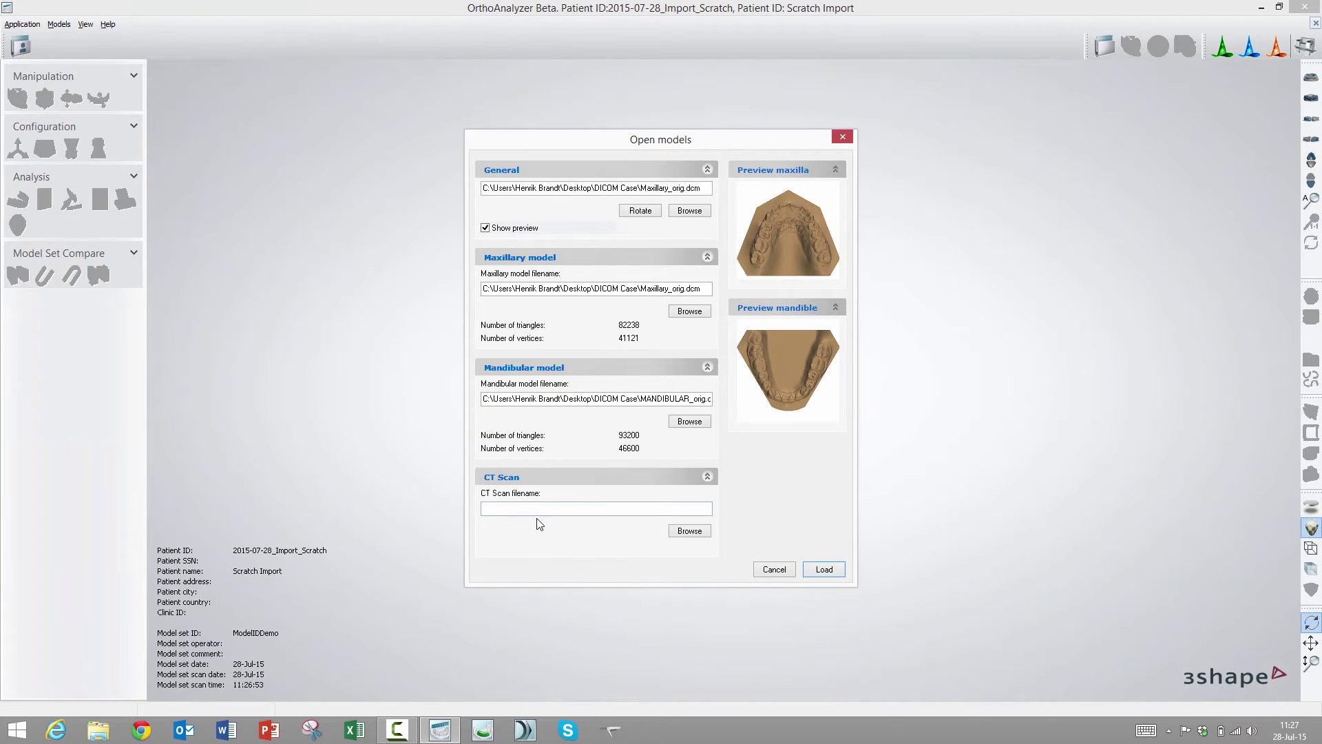
click(693, 533)
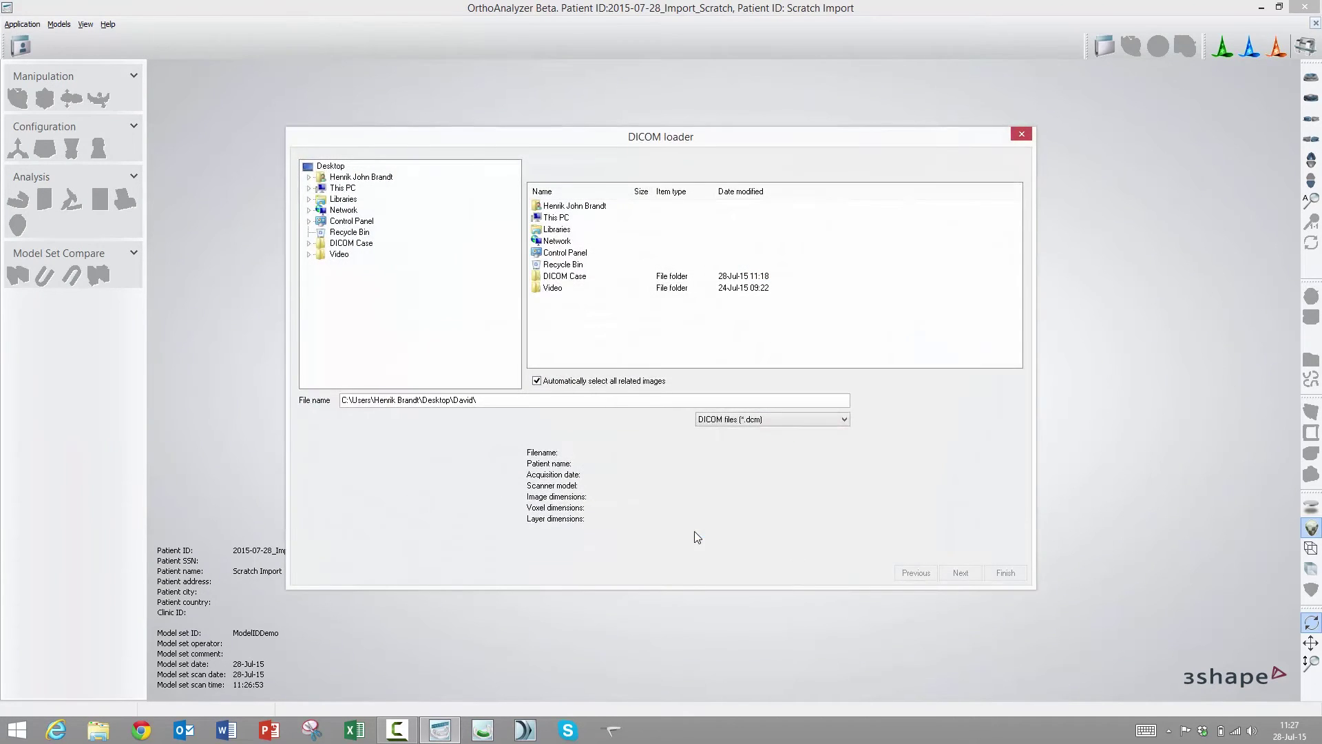
Step: Select all CT slice files in the DICOM Case Dicom folder and continue
click(309, 243)
click(353, 254)
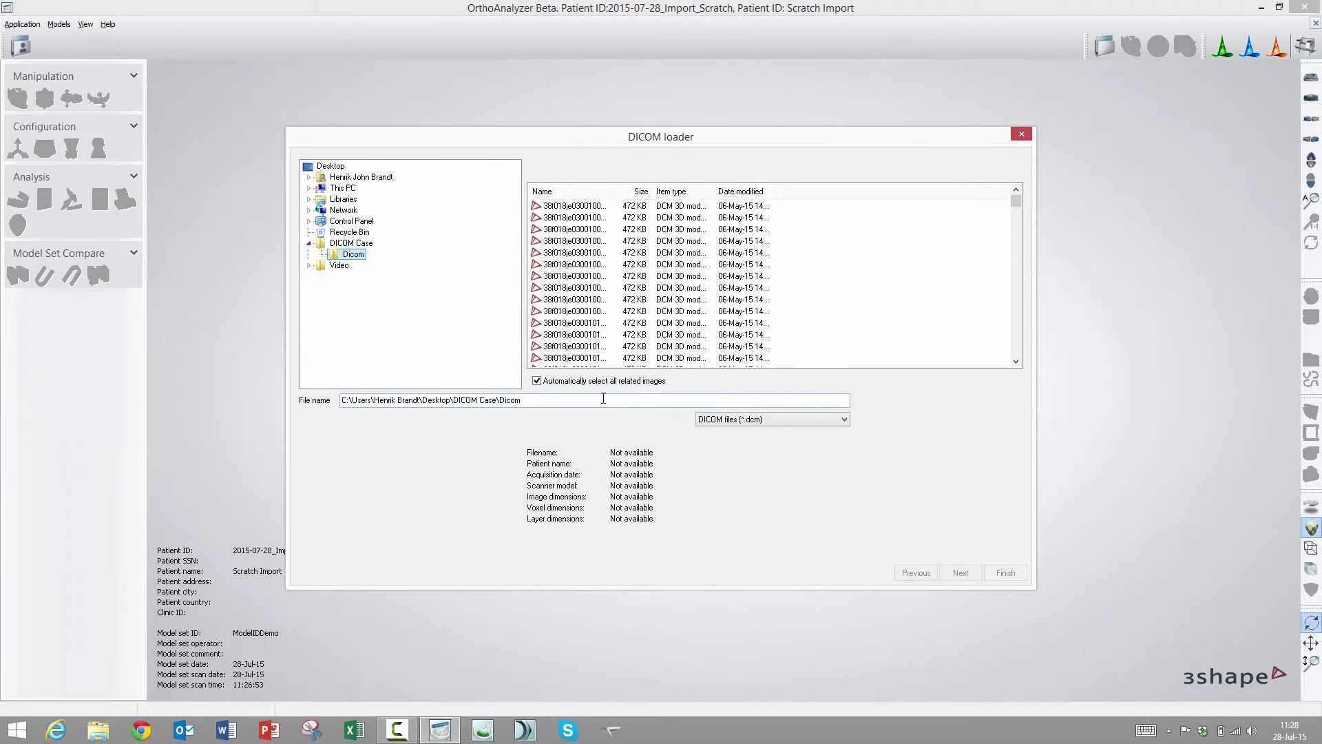
click(574, 206)
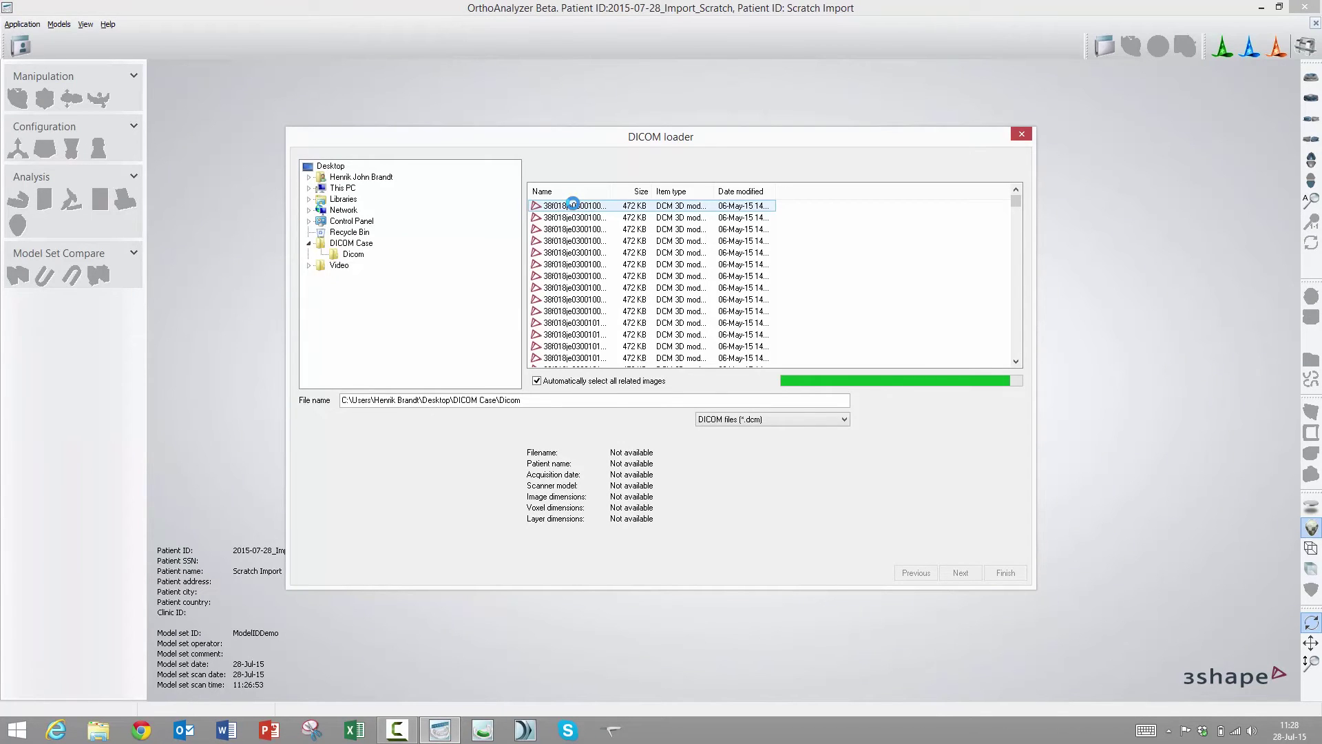
click(573, 205)
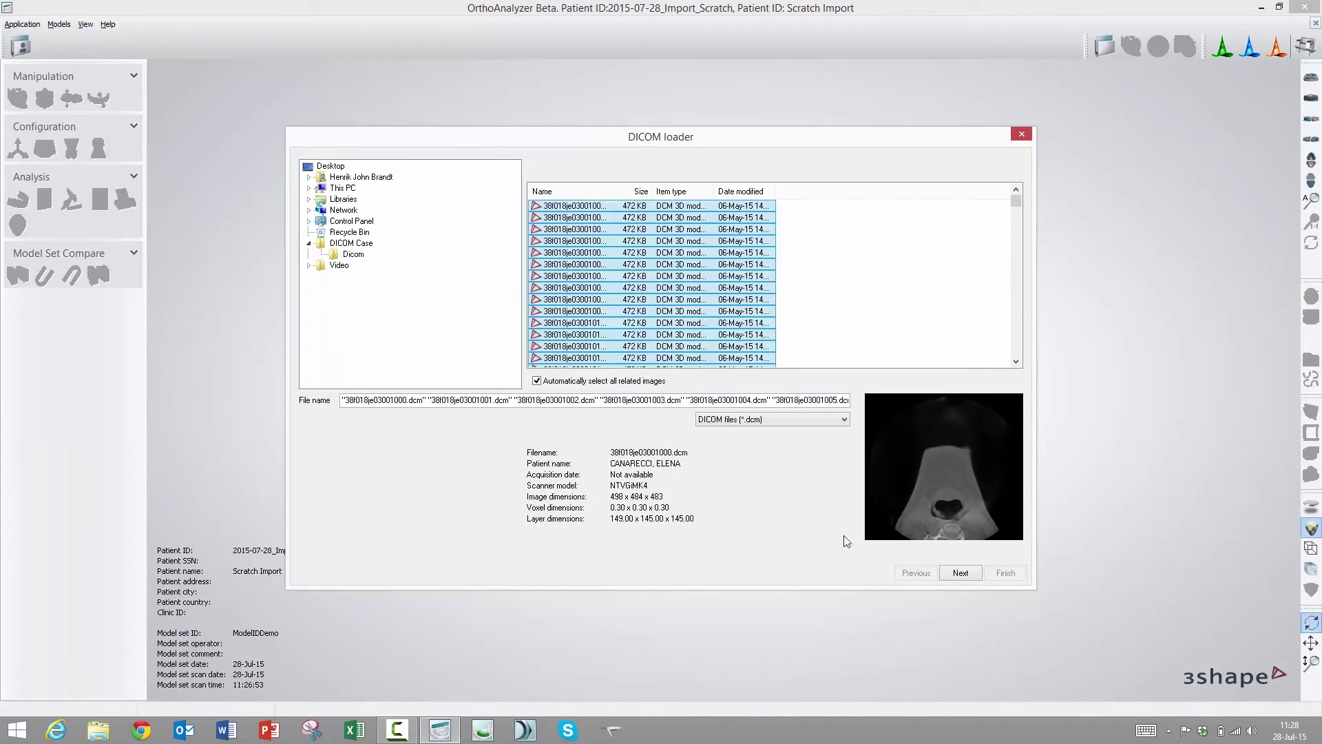
click(954, 574)
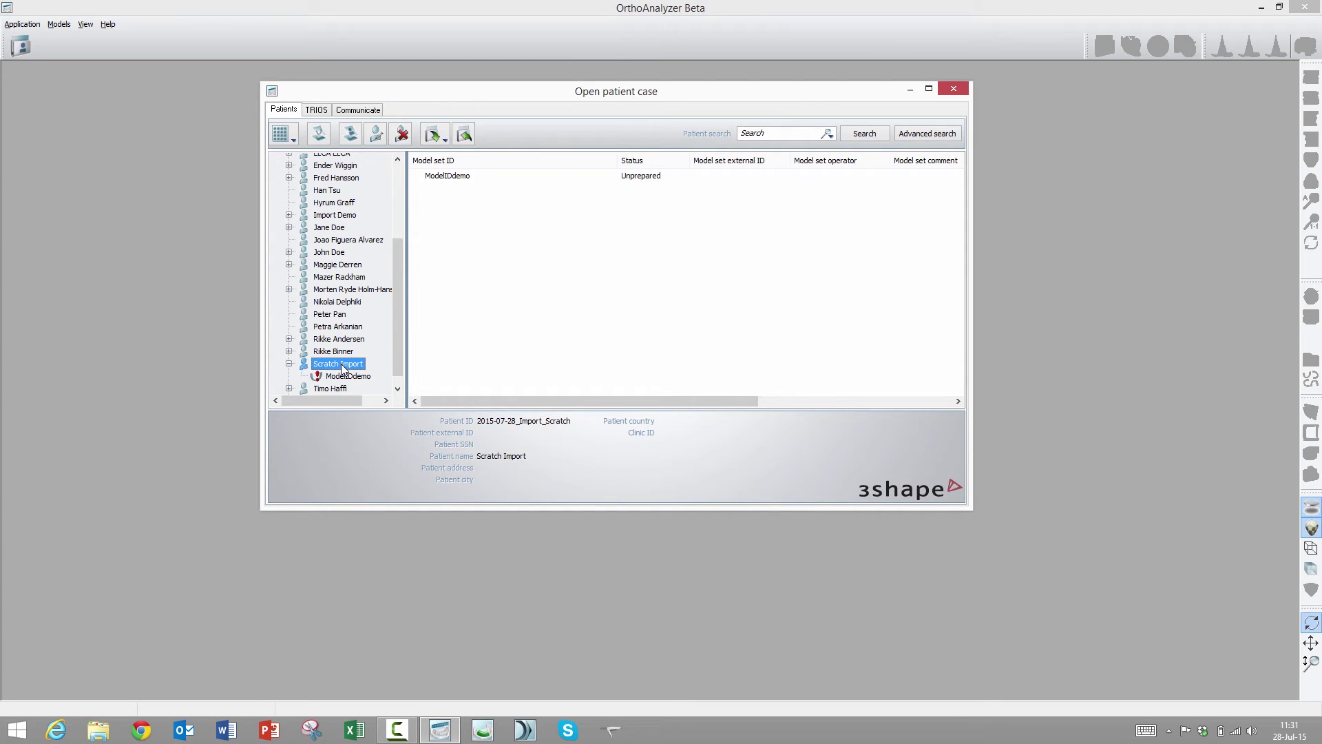
Step: Display ModelIDdemo's eight view thumbnails and 28-Jul-15 scan details under Scratch Import
right_click(341, 365)
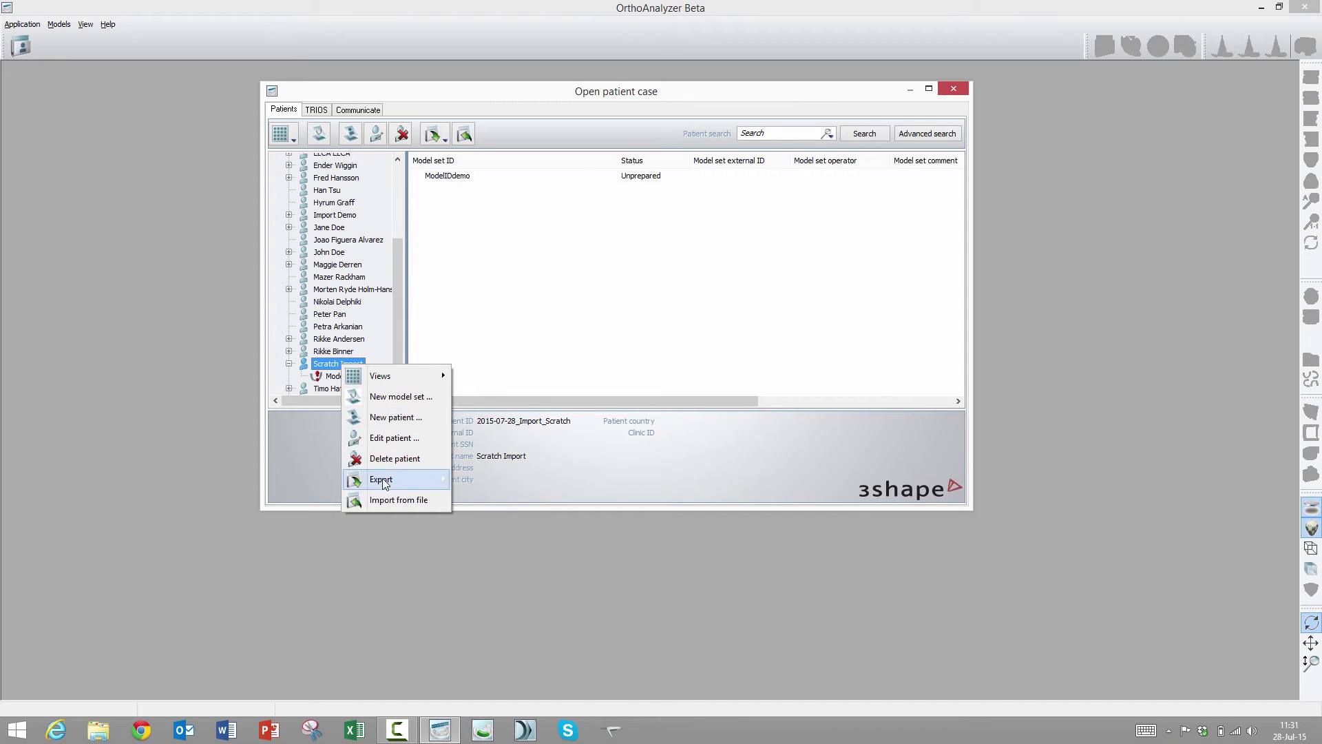
mouse_move(383, 481)
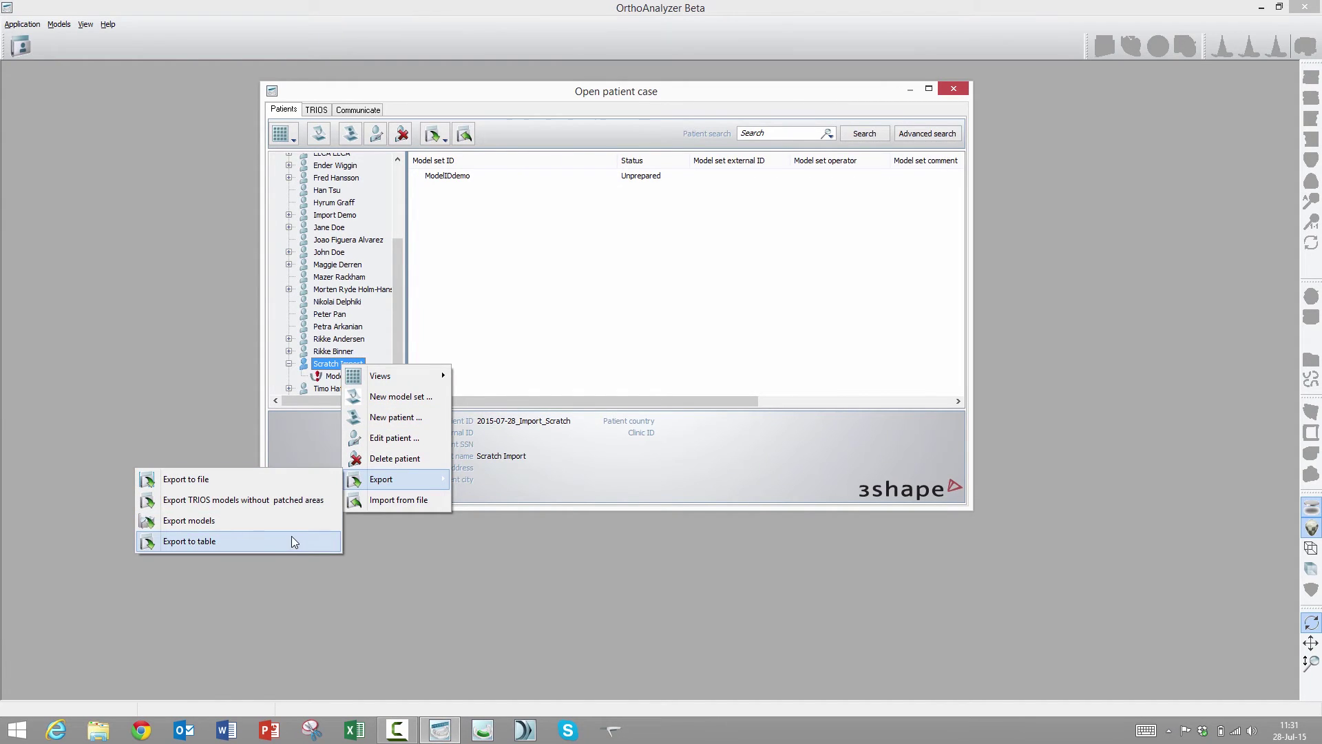
click(333, 378)
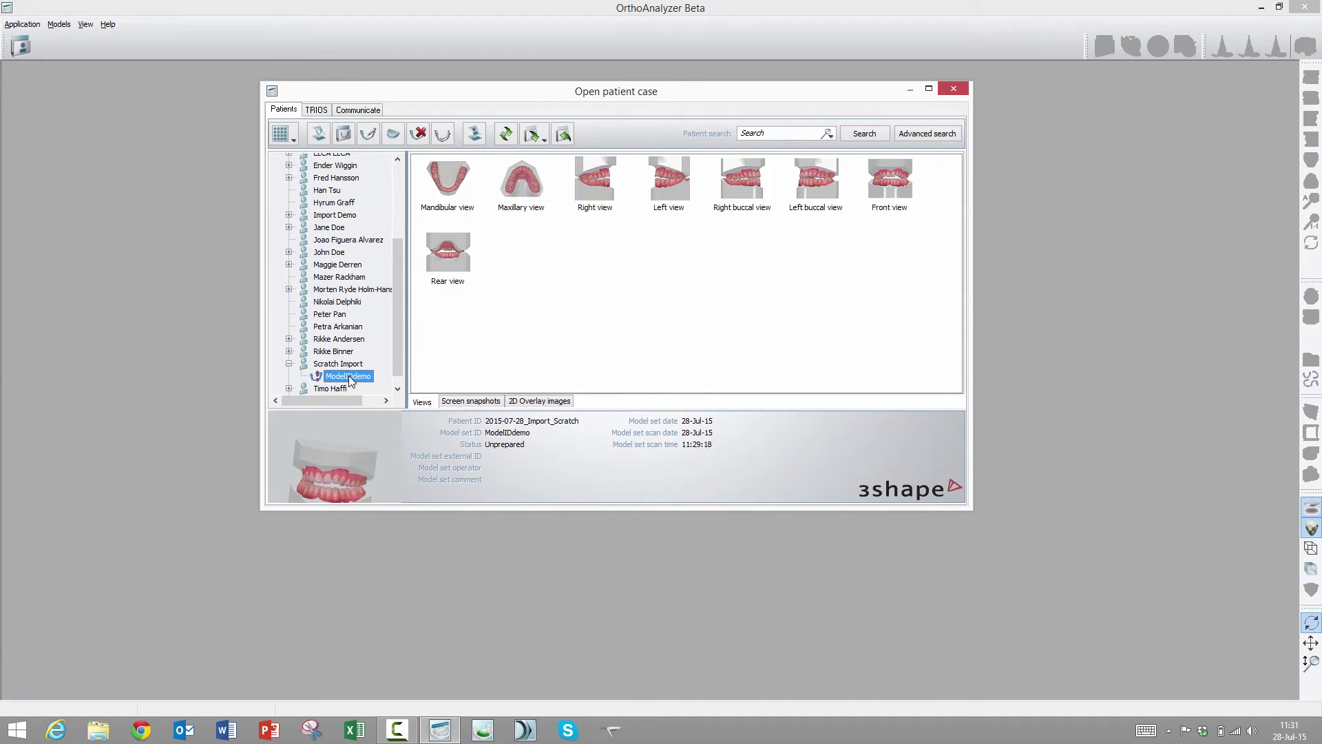
right_click(350, 379)
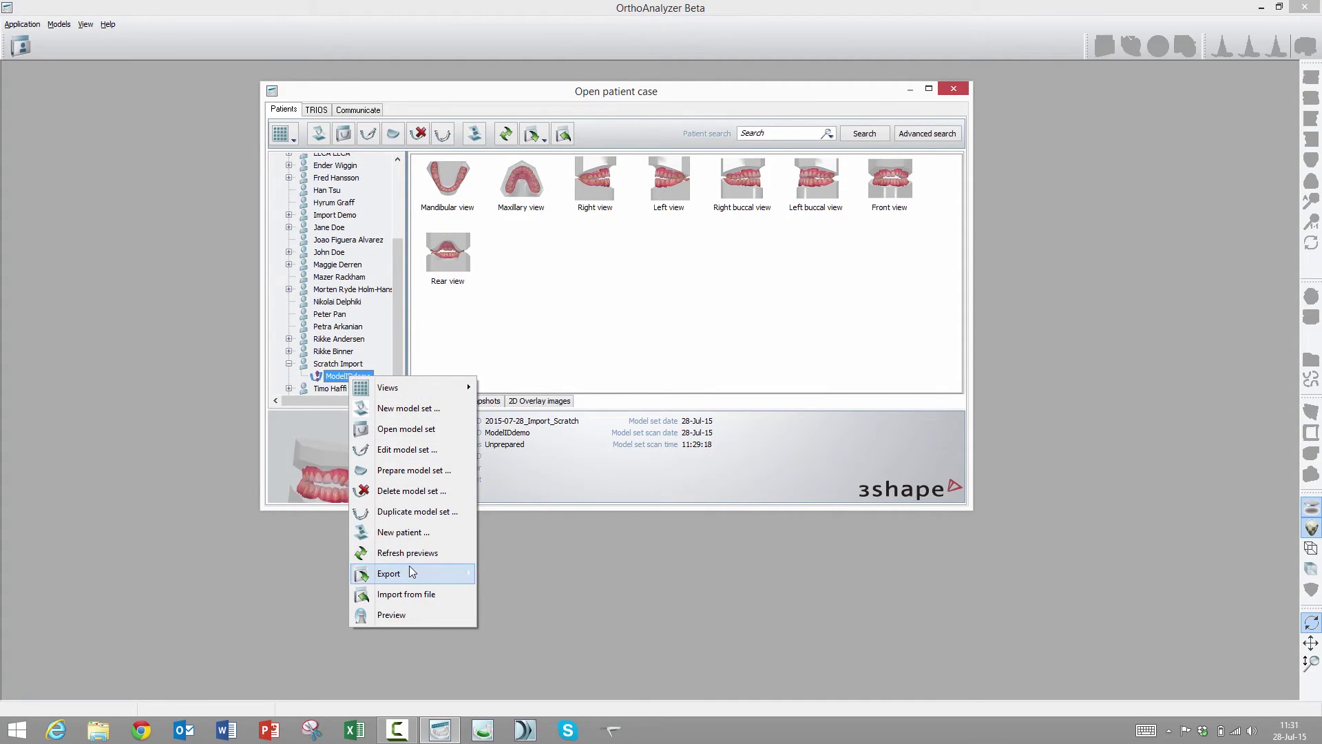
mouse_move(410, 568)
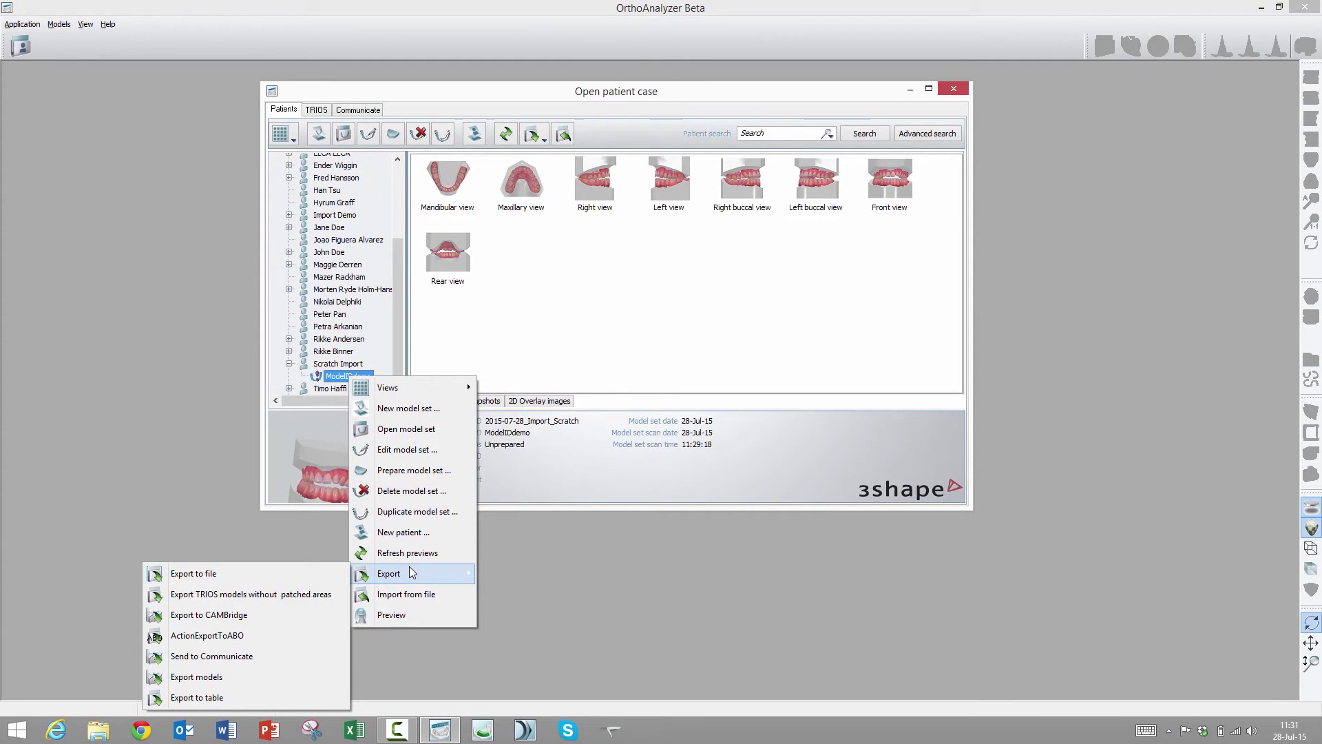
click(283, 571)
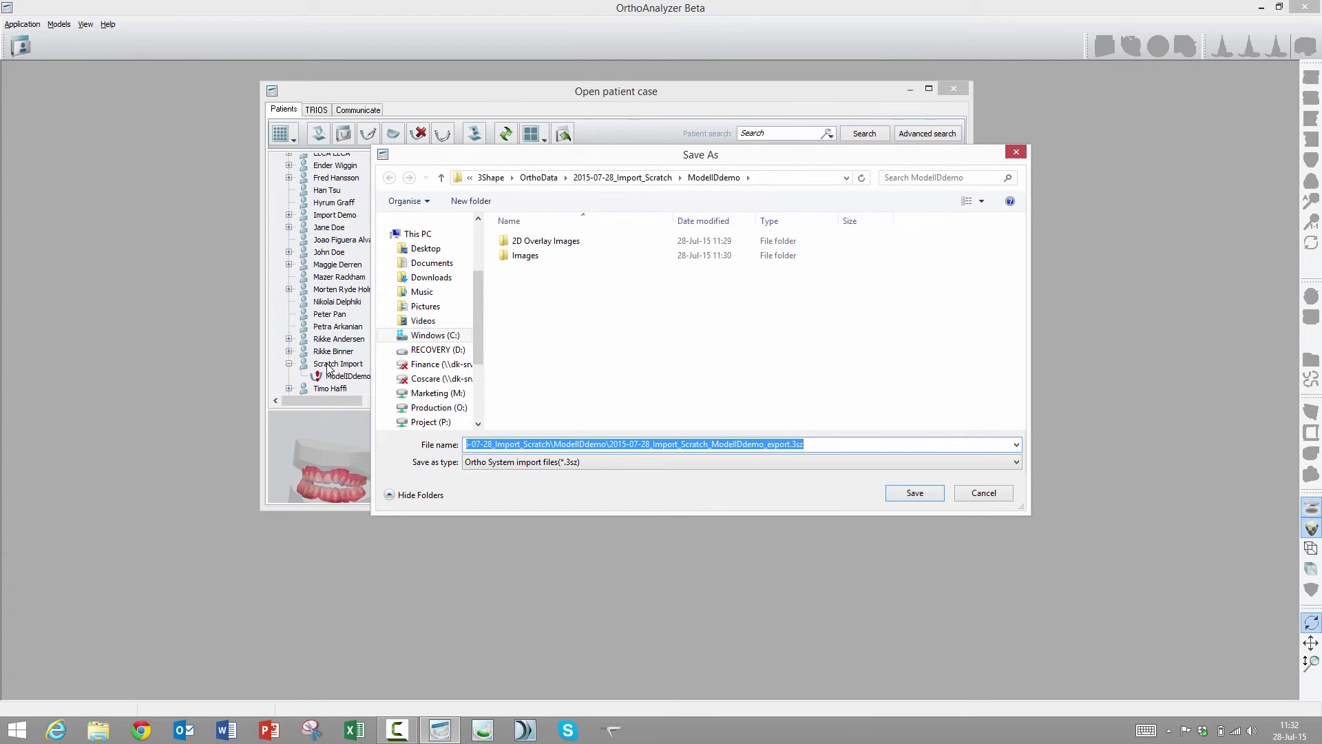
click(983, 493)
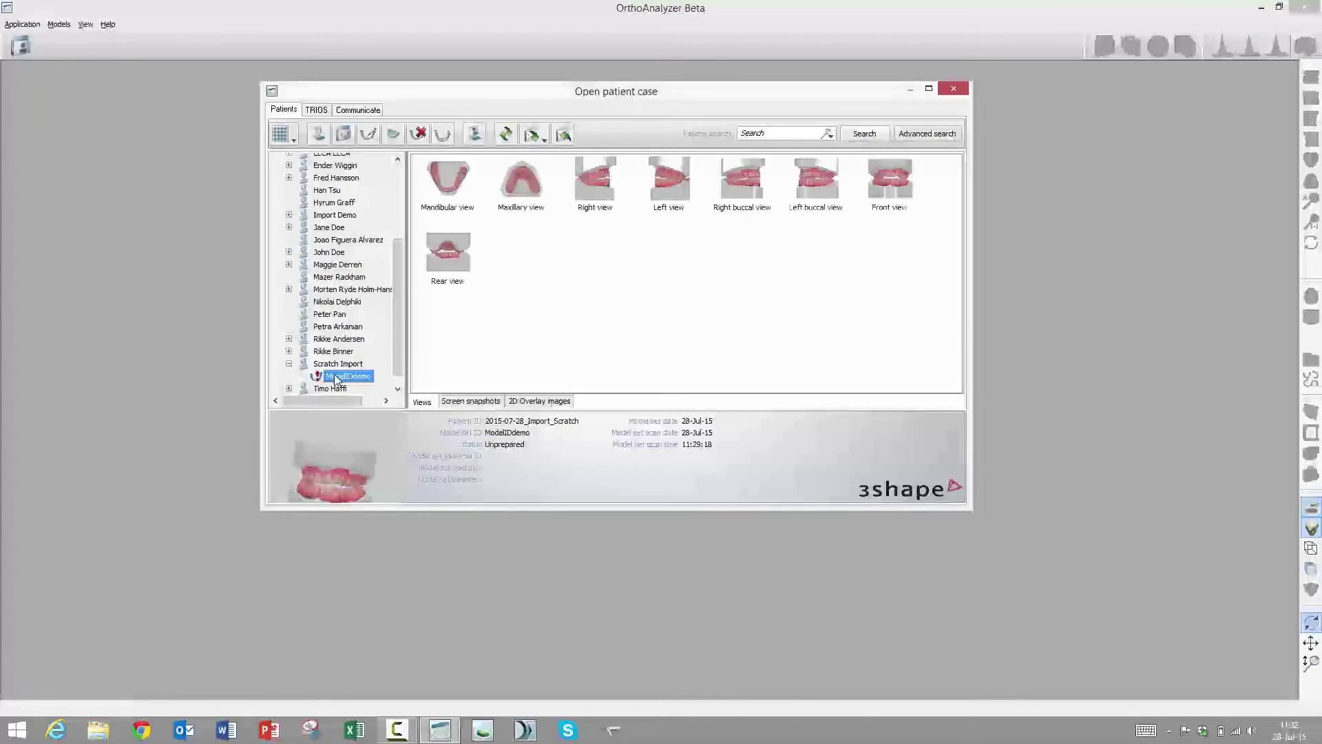
Step: Show the Export submenu from ModelIDdemo's right-click menu
right_click(336, 379)
mouse_move(407, 572)
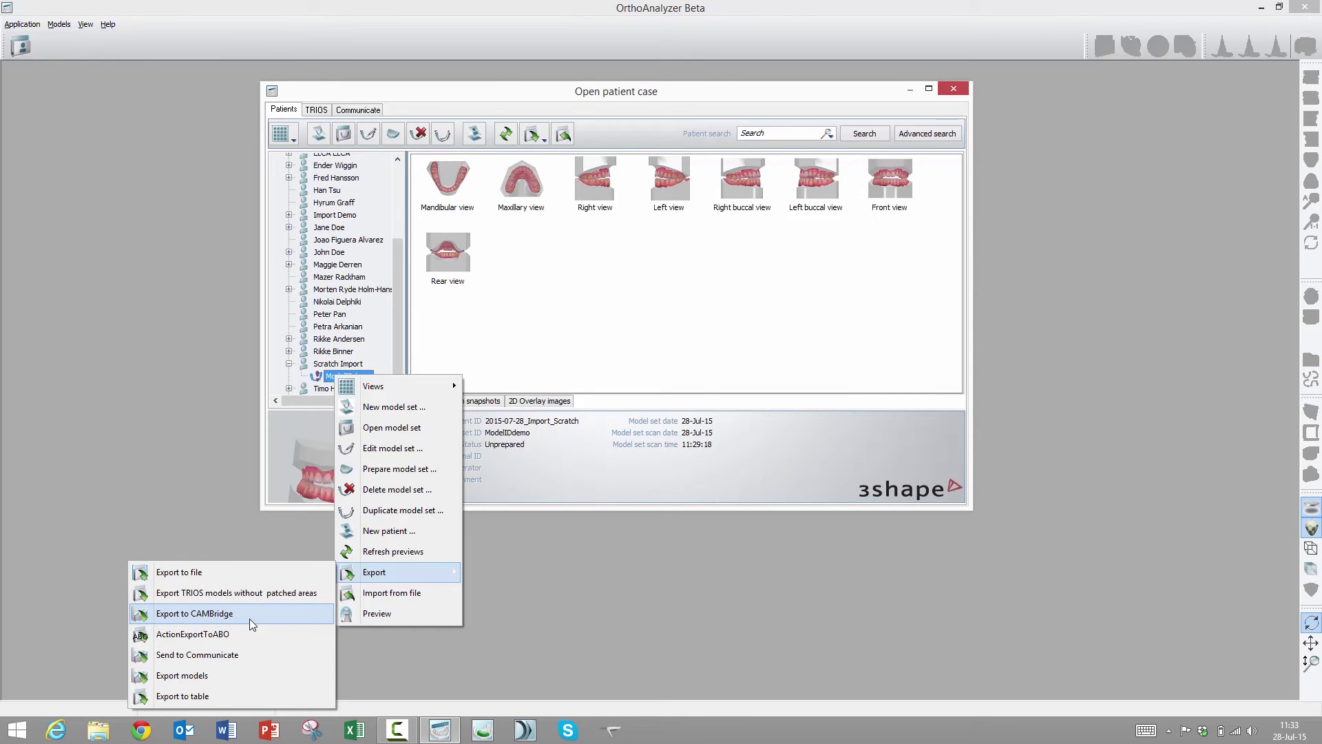
click(229, 613)
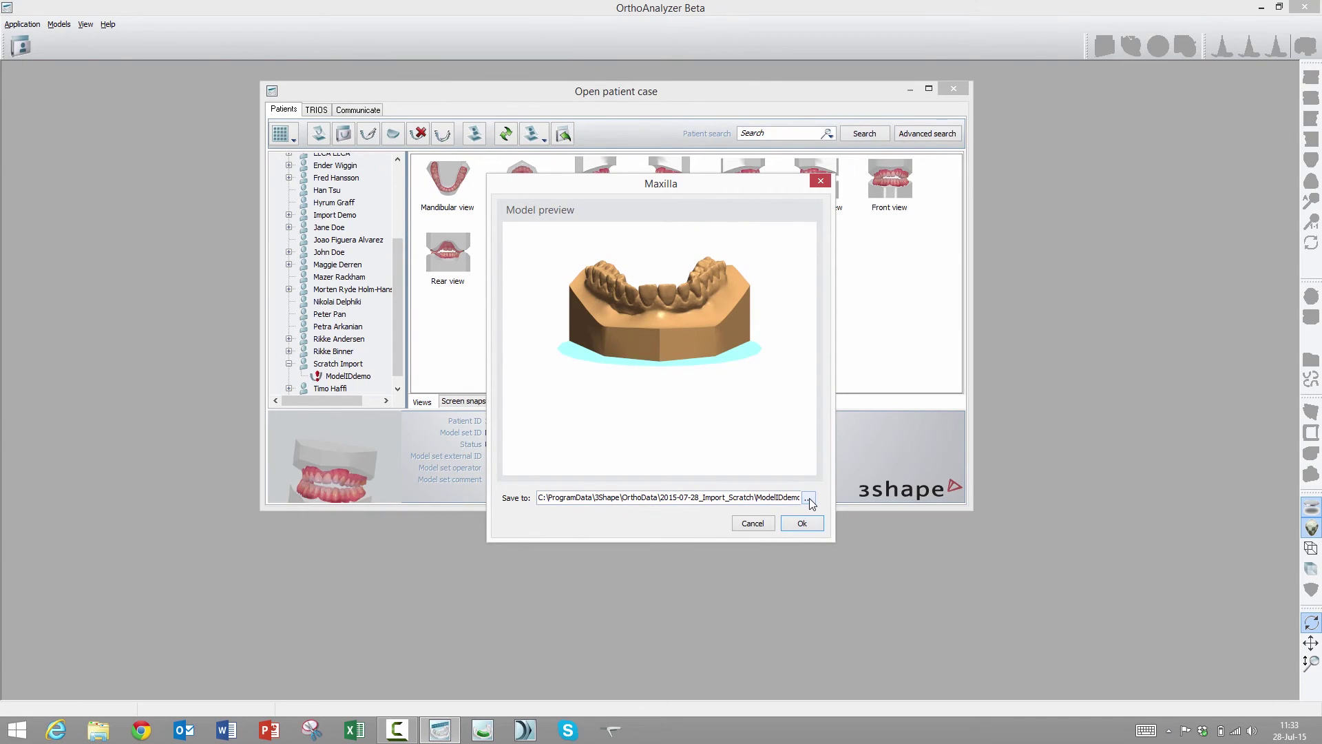
click(752, 525)
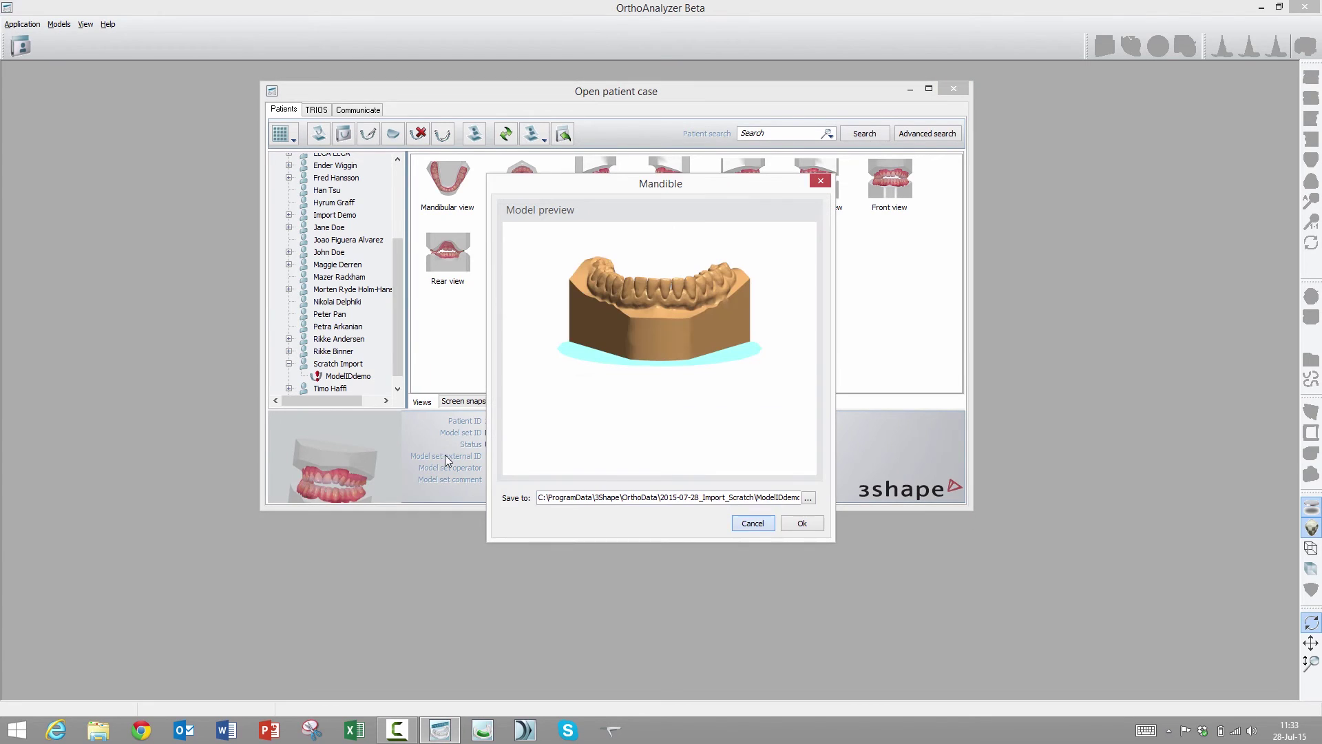
click(751, 525)
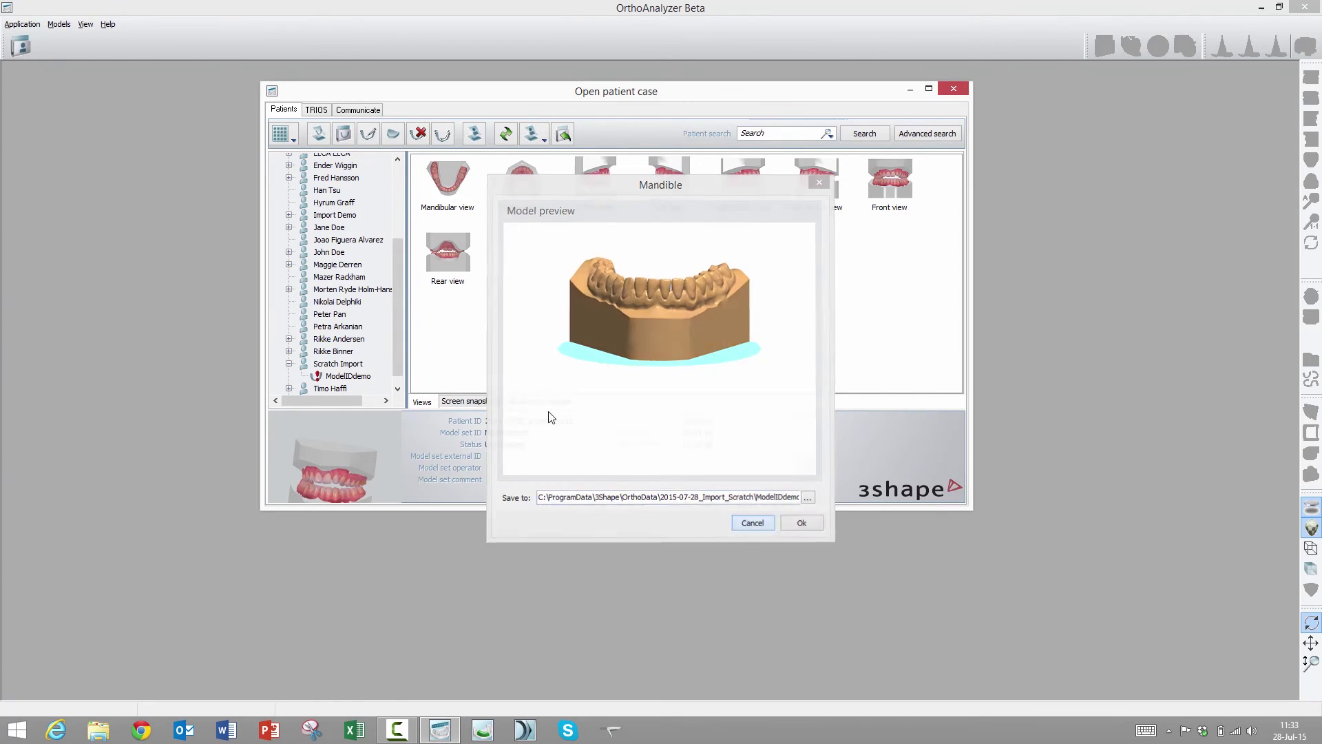
right_click(339, 379)
mouse_move(413, 575)
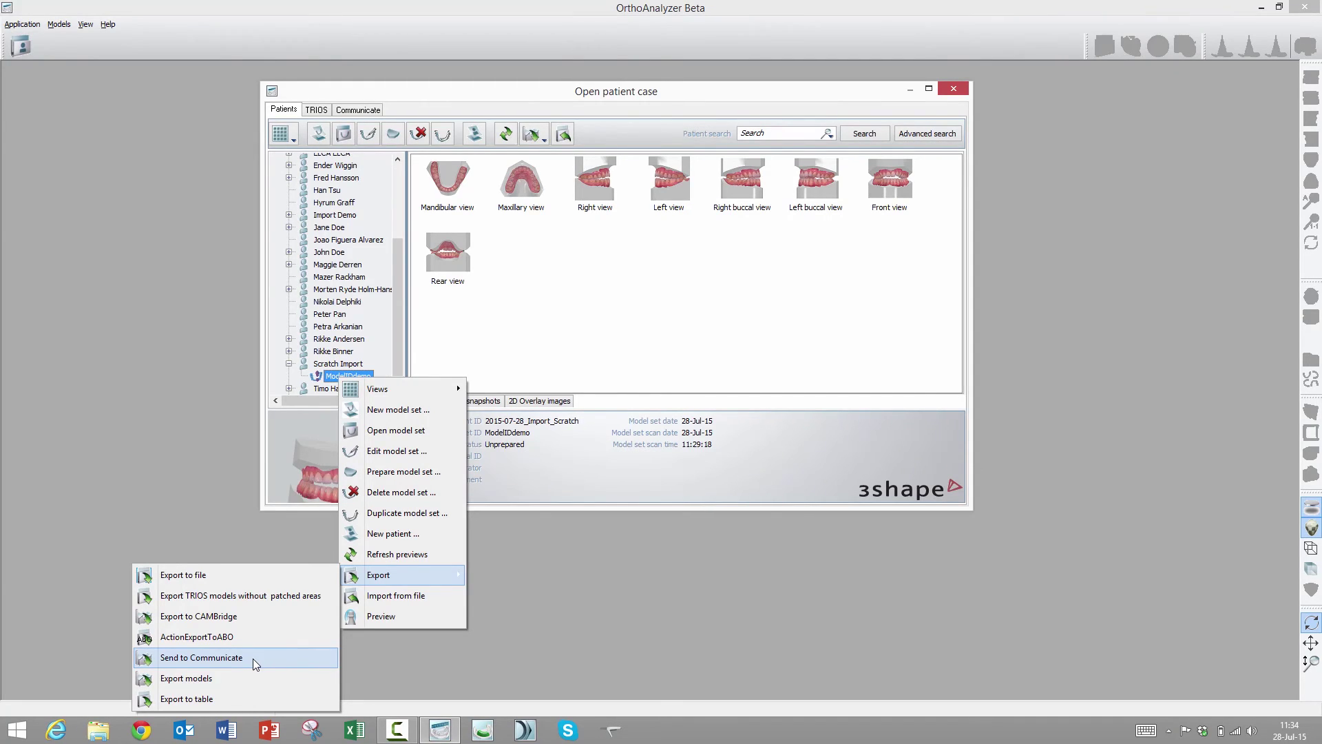
click(231, 658)
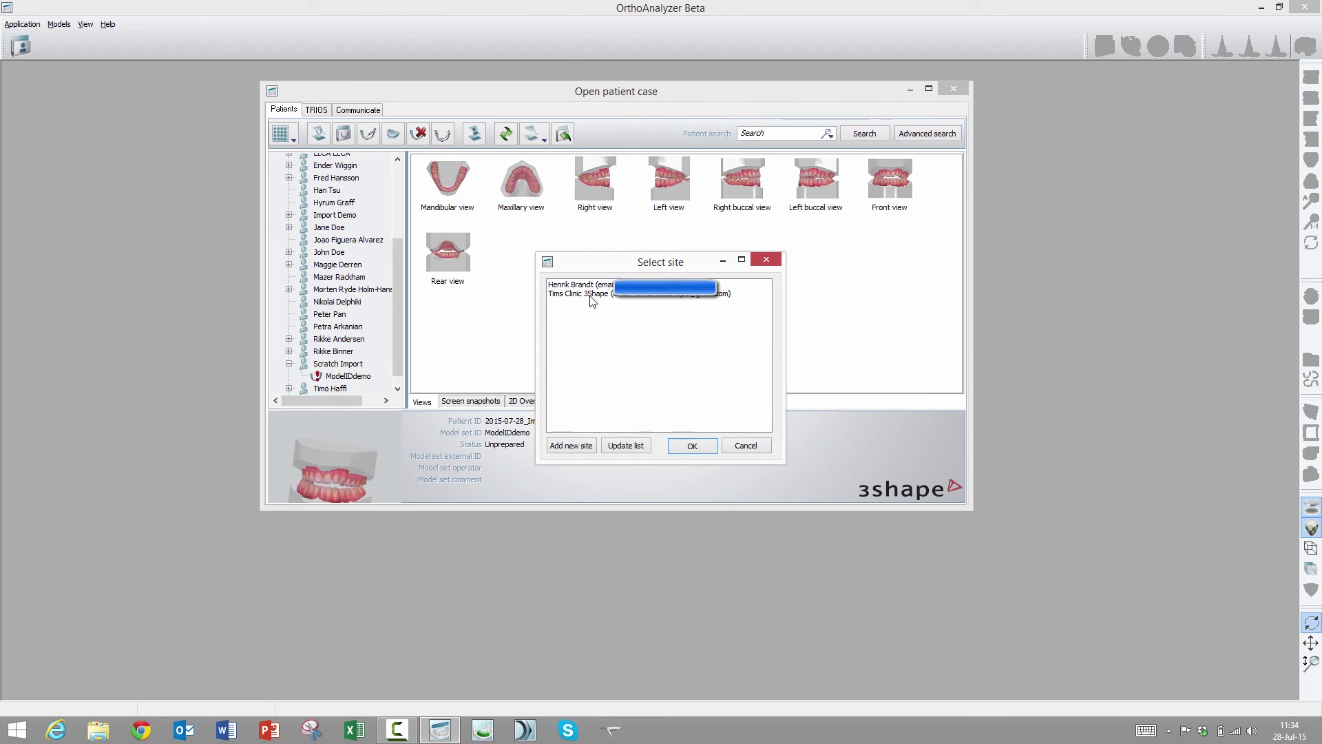
click(746, 445)
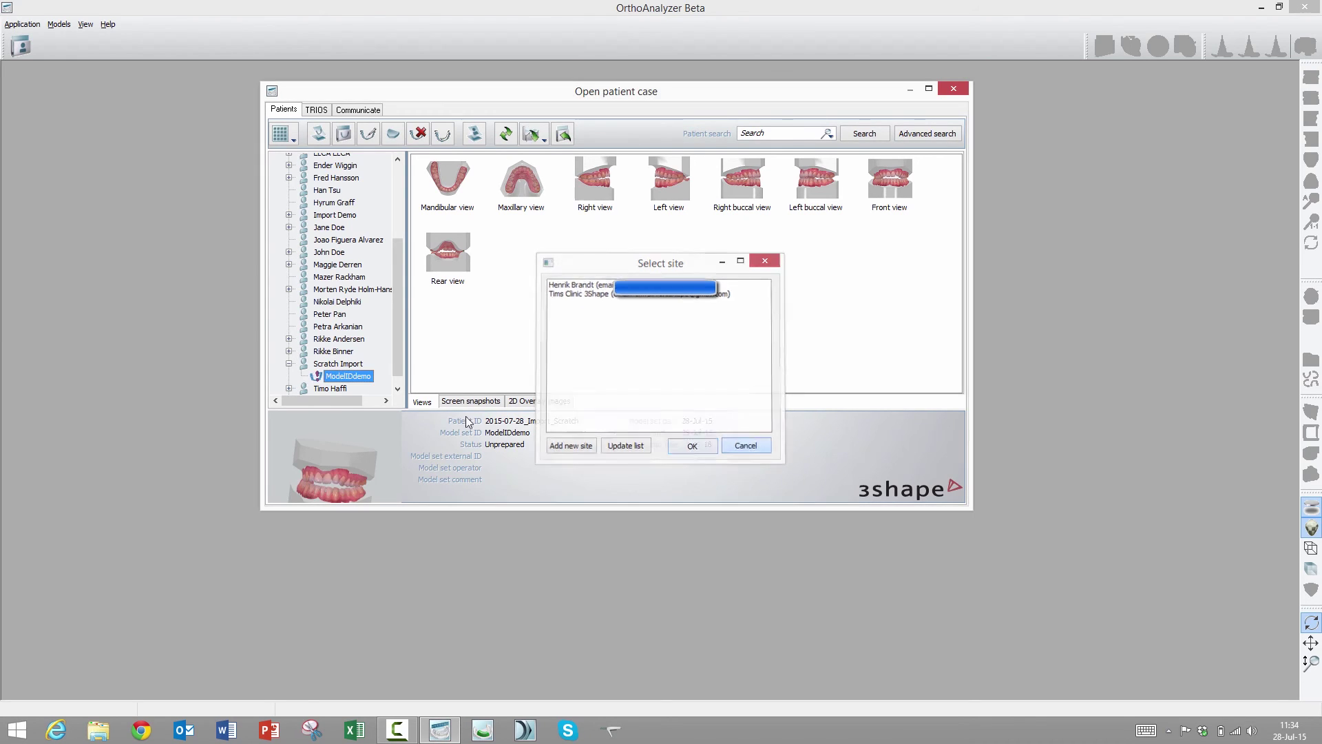
right_click(352, 377)
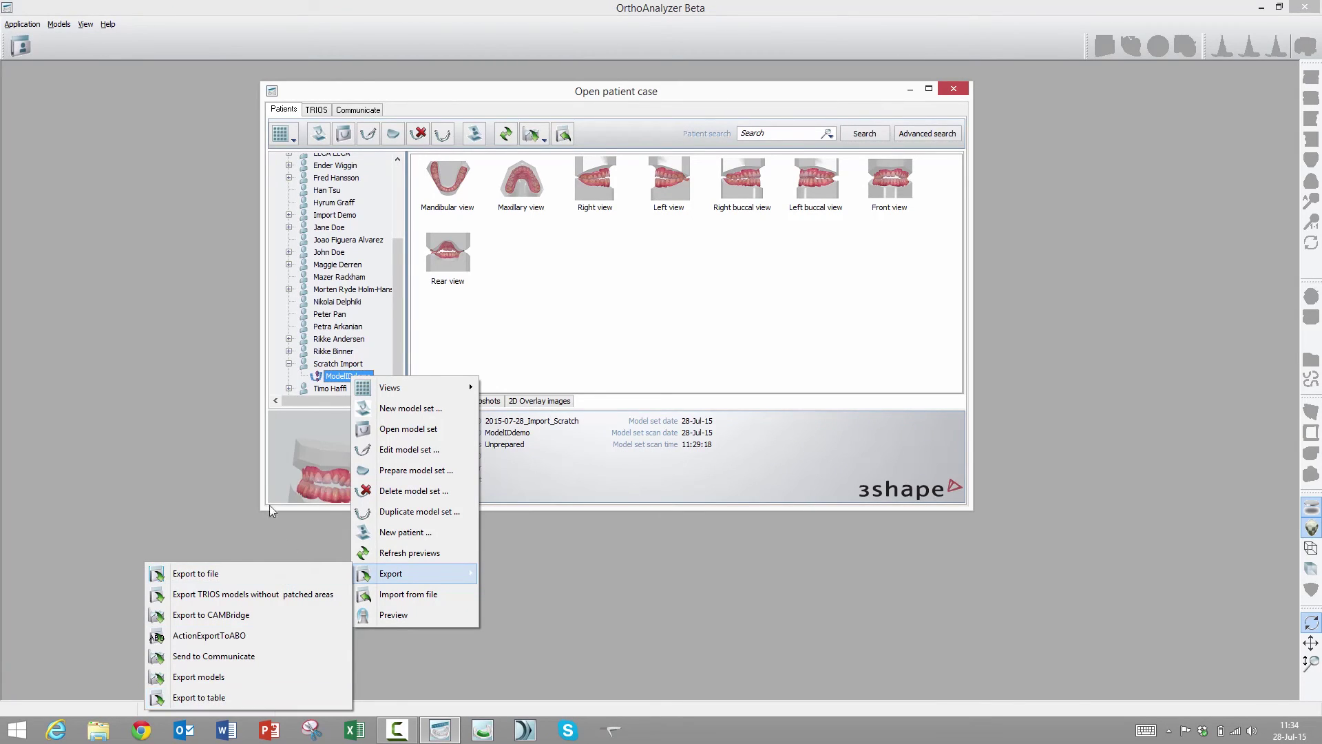
click(325, 295)
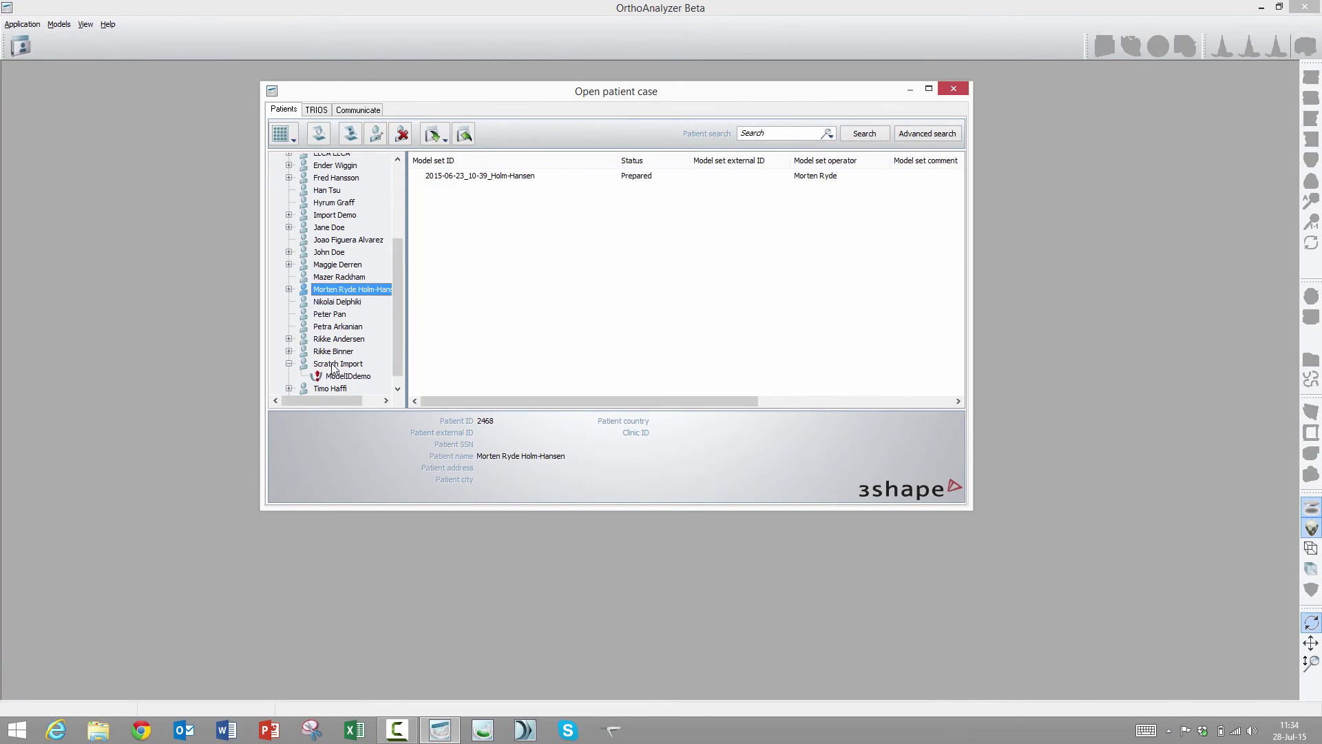
shift+click(334, 364)
right_click(332, 363)
mouse_move(399, 435)
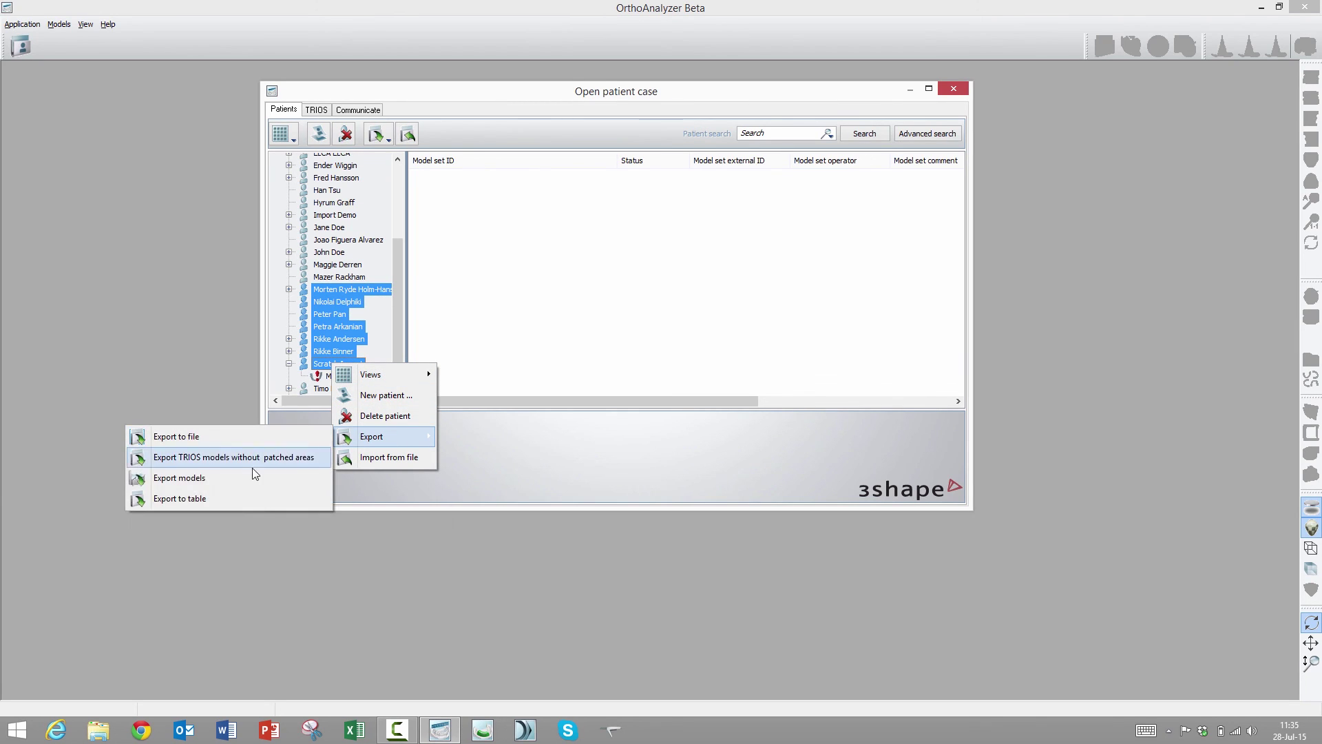
click(503, 242)
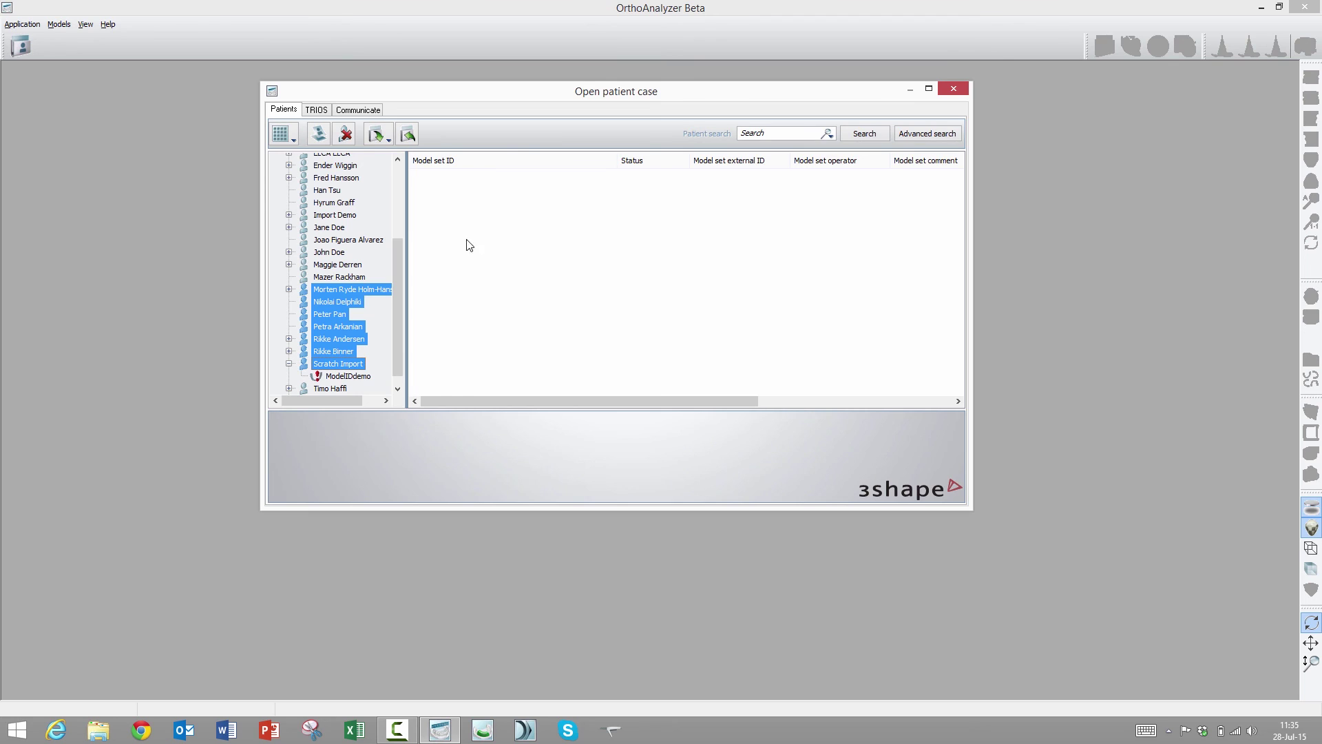
click(332, 365)
click(346, 379)
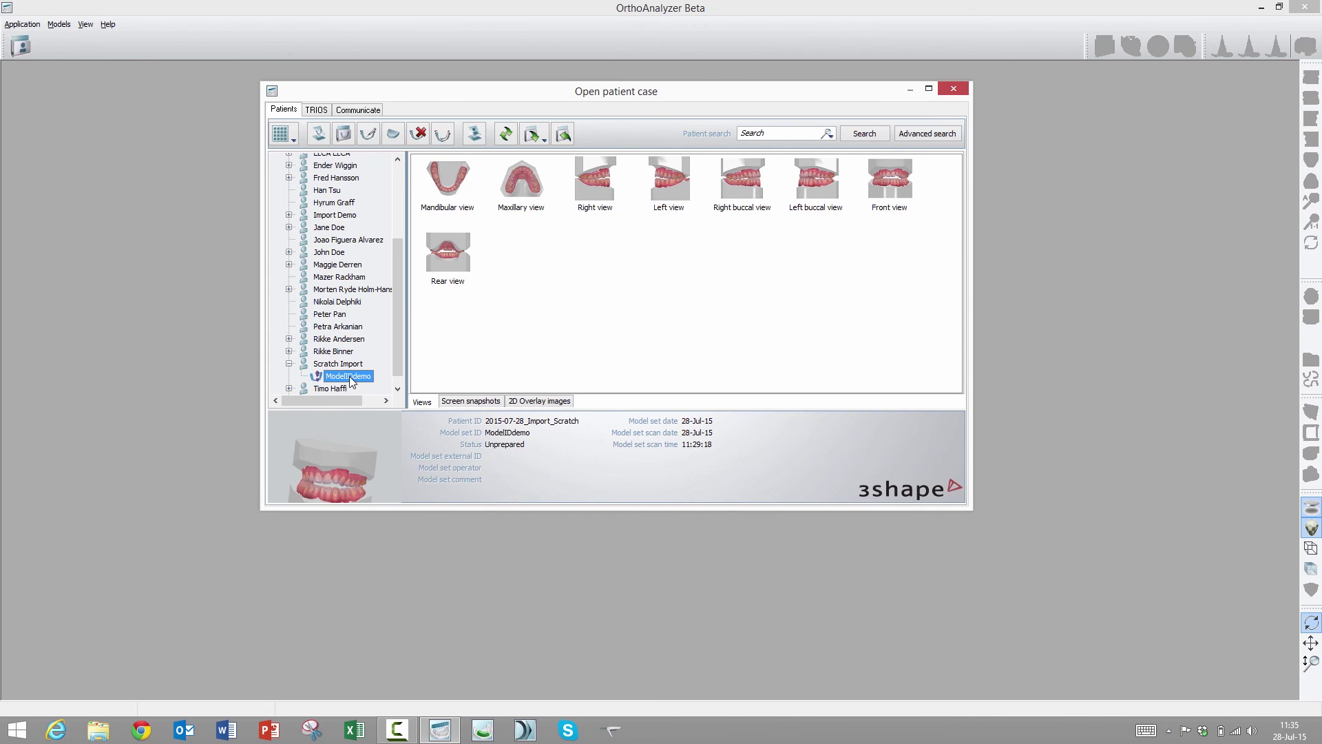
Step: Open the ModelIDdemo jaws in 3D and bring up the Save as dialog for both upper and lower models
double_click(349, 376)
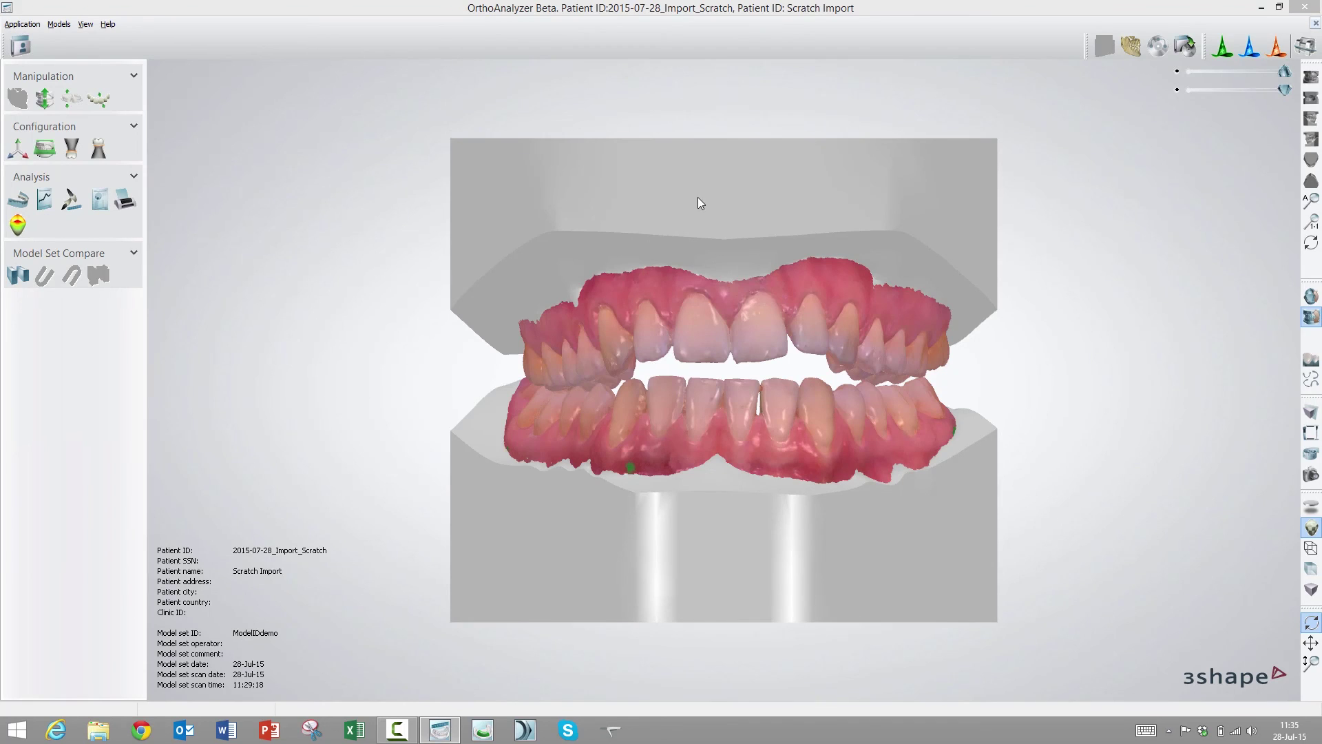
click(1186, 46)
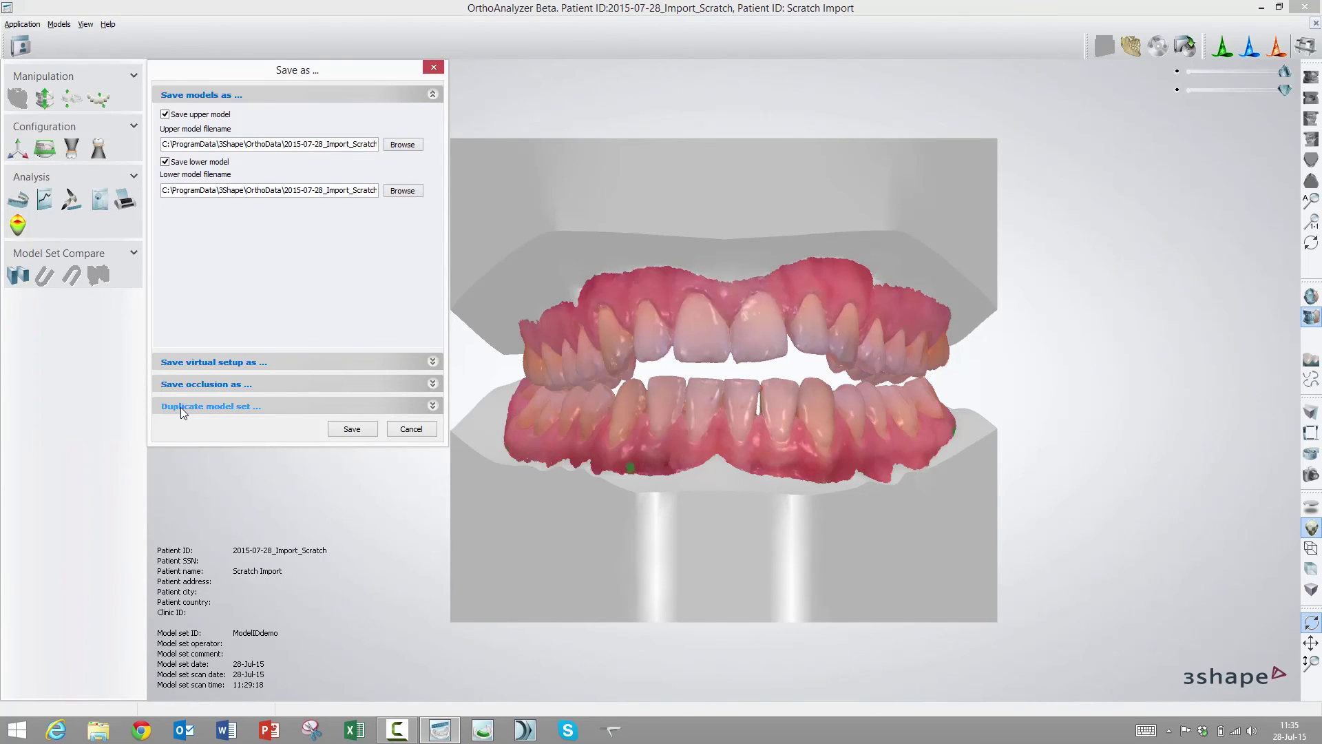
click(407, 385)
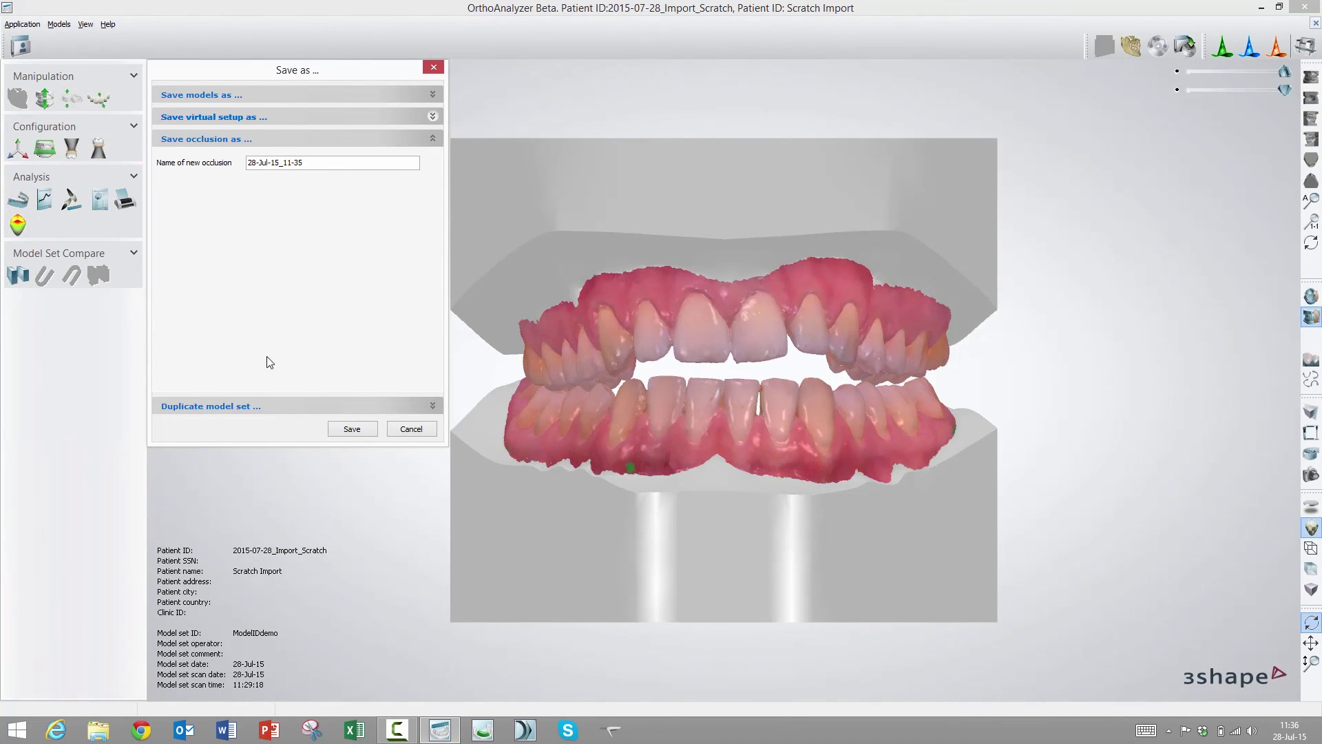
click(432, 96)
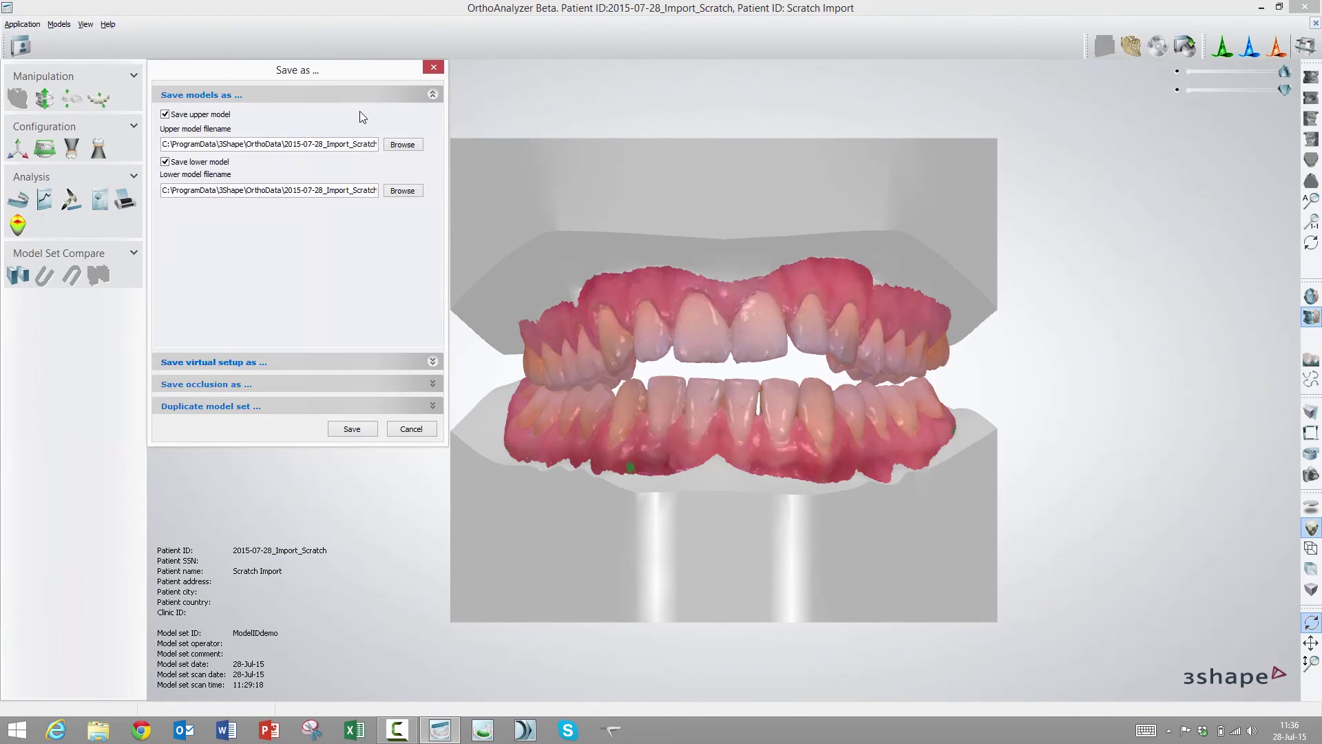